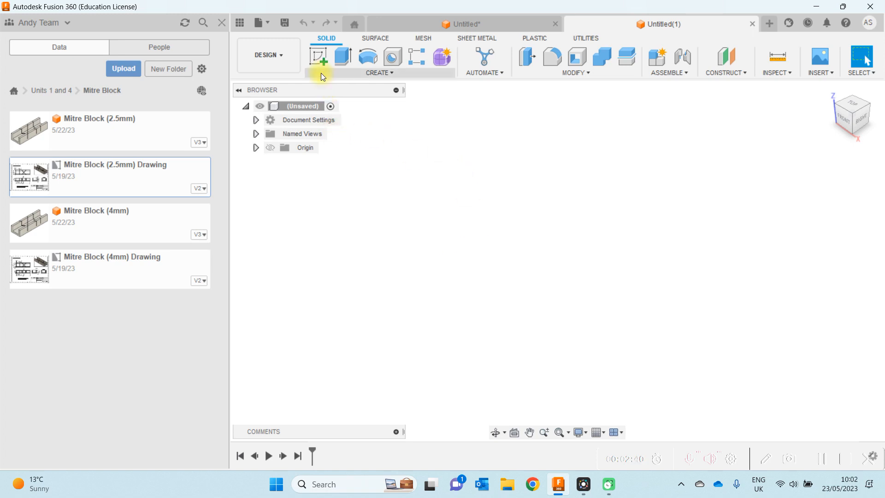
Sketch a rectangle 300 mm long and 60 mm high from the origin on the YZ plane and finish the sketch.
click(318, 55)
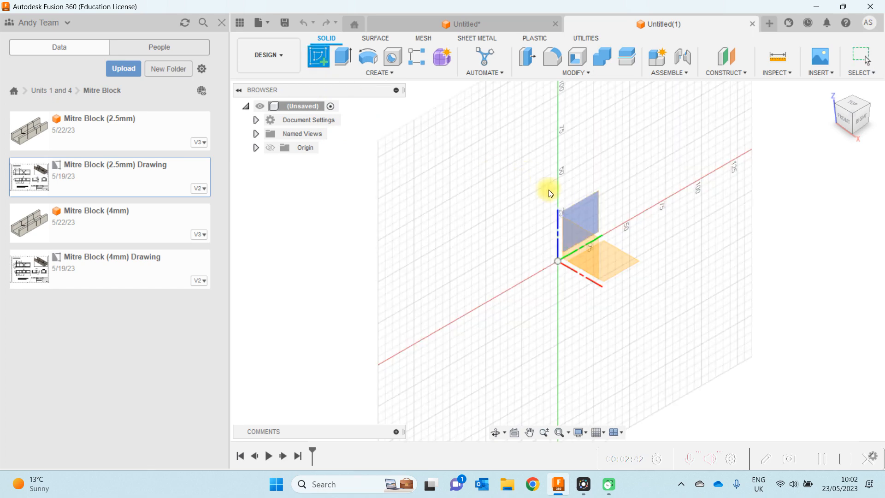
click(593, 215)
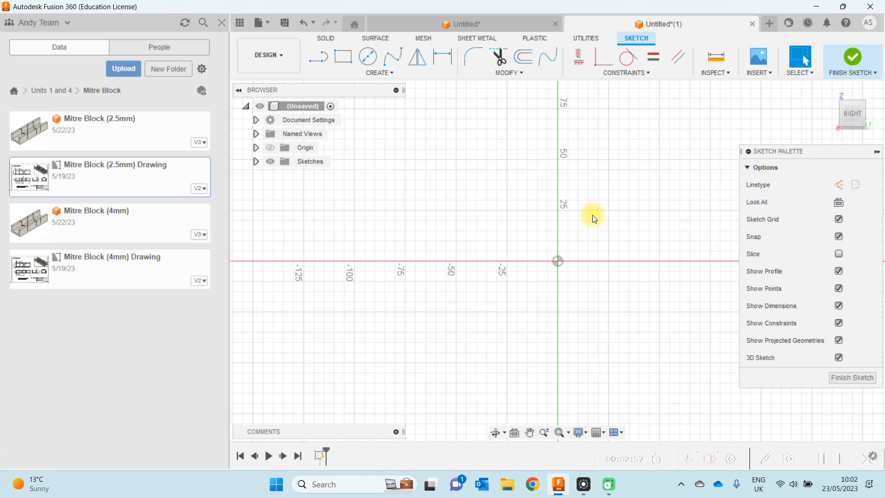
click(343, 57)
click(558, 260)
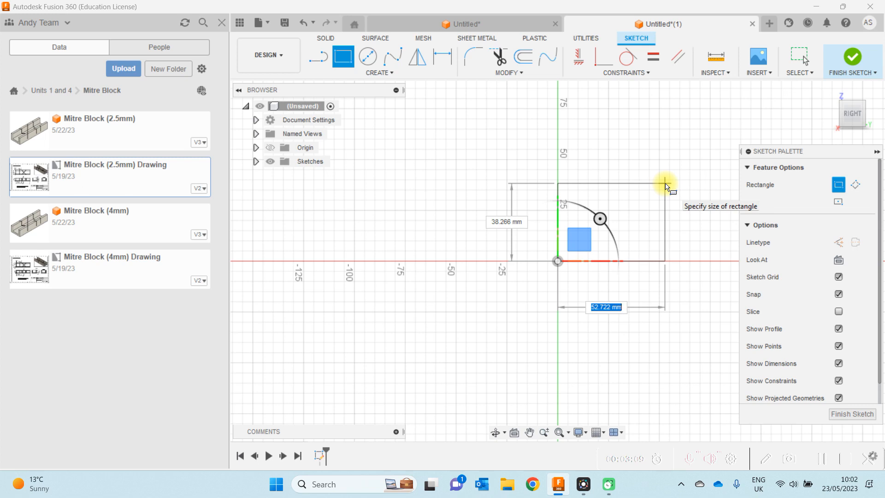
text(300)
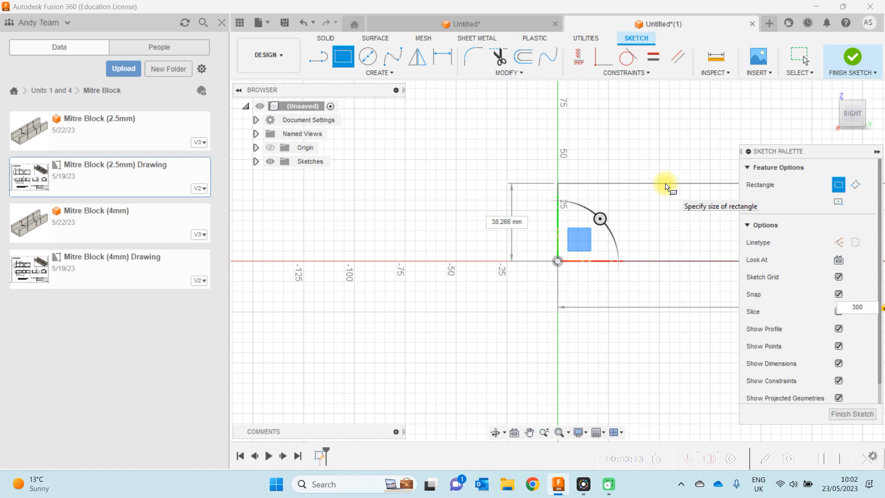
key(Tab)
text(60)
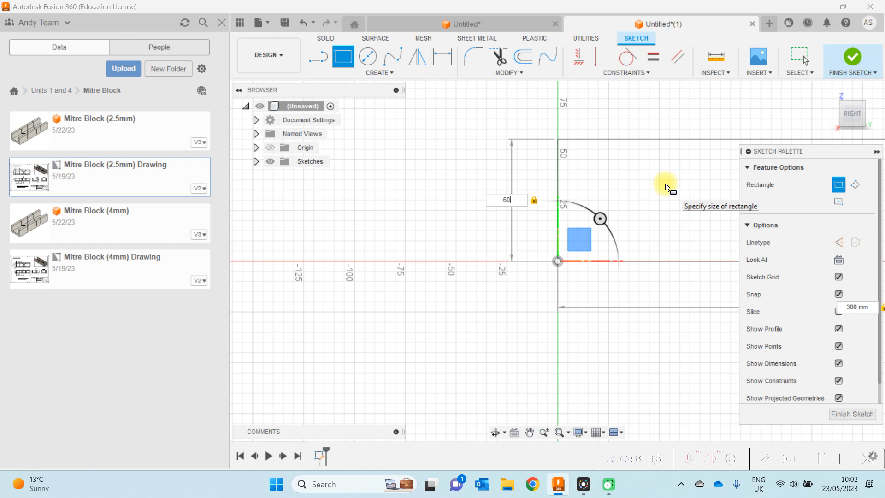
key(Return)
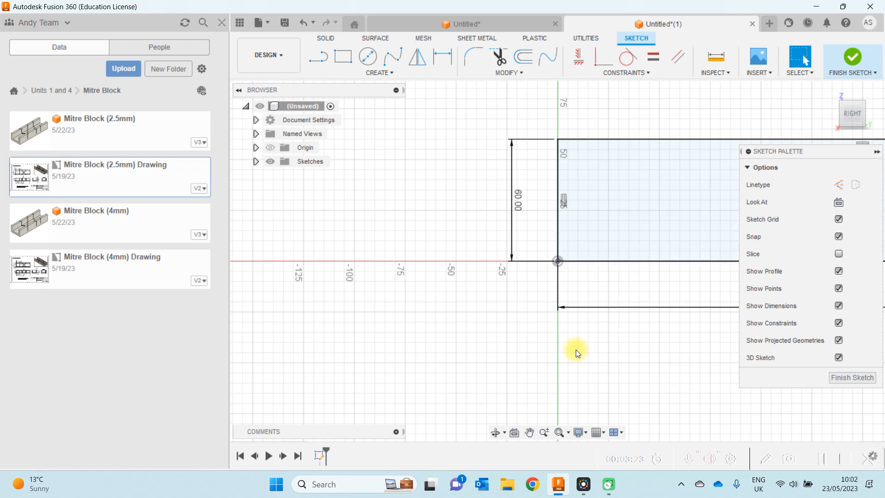
click(855, 378)
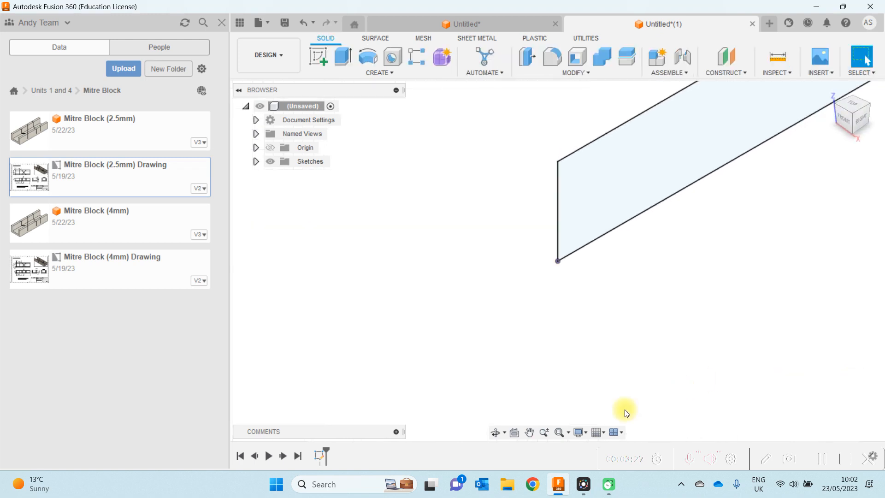
Extrude the rectangular profile 95 mm to one side as a new body.
click(558, 437)
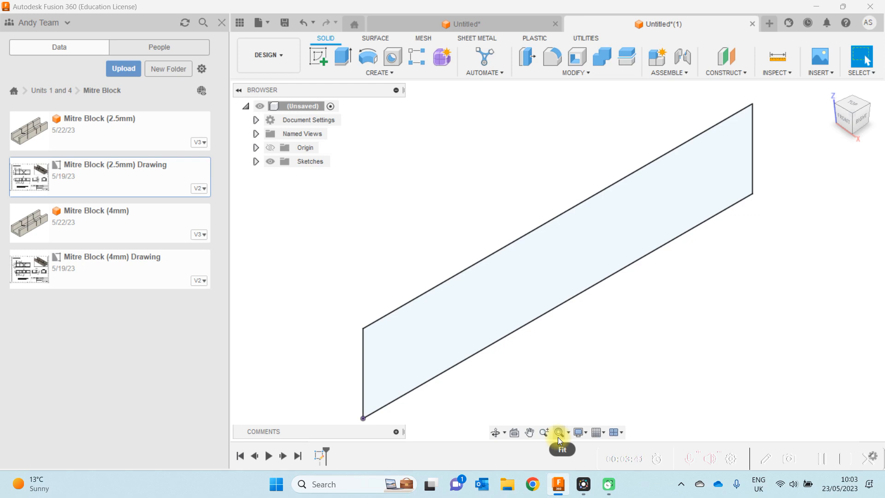
click(559, 435)
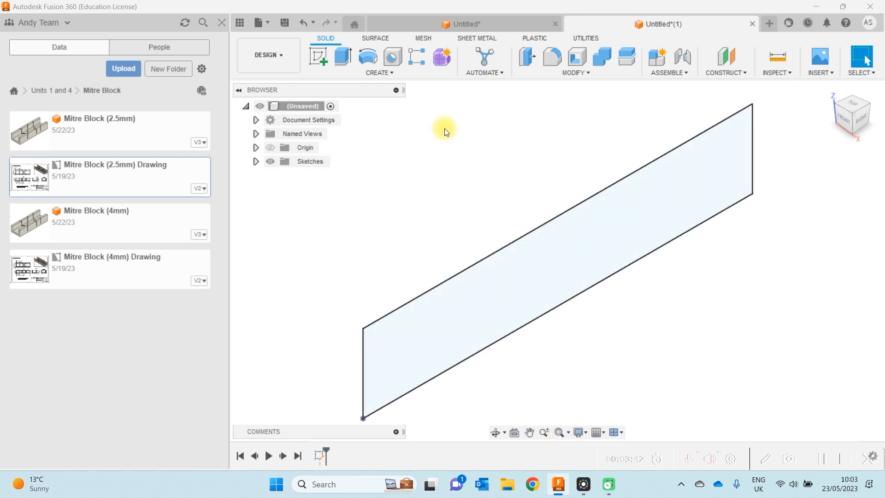
click(343, 58)
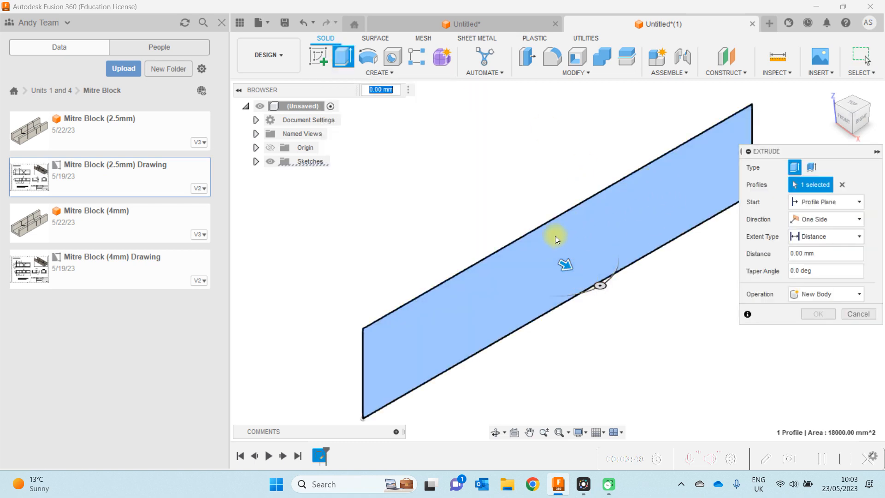
click(521, 303)
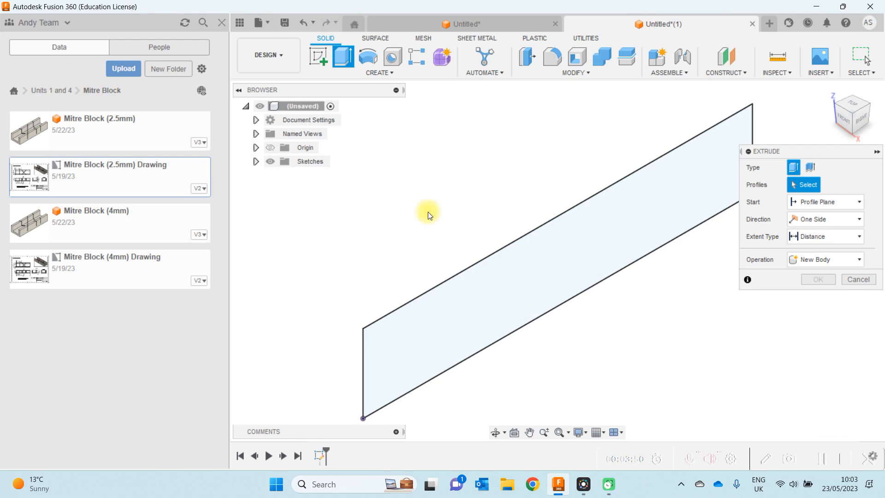
click(532, 265)
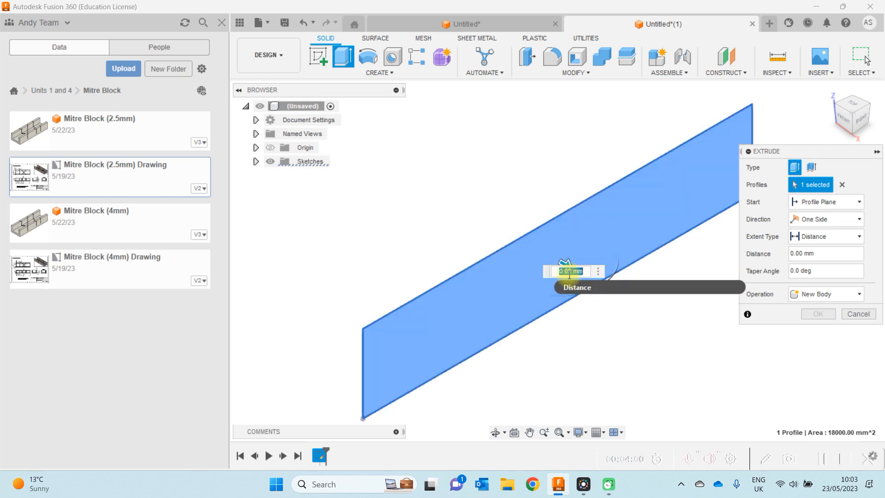
drag(563, 263, 597, 283)
click(674, 308)
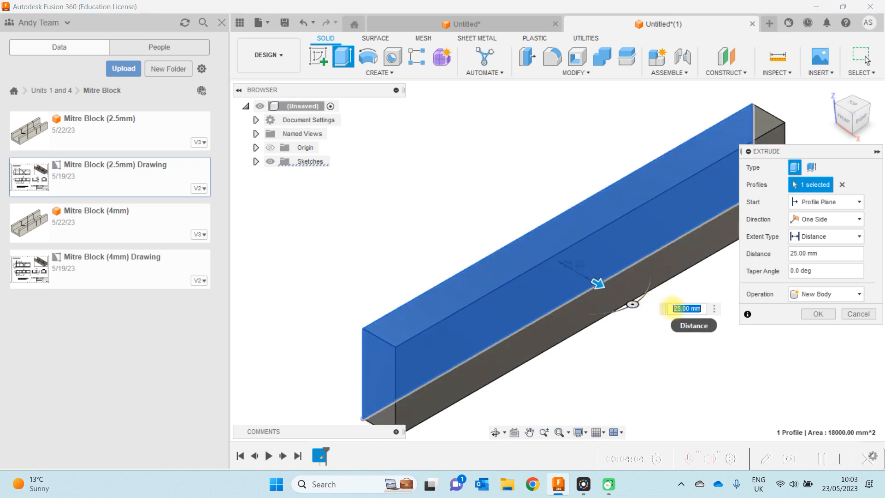
text(9)
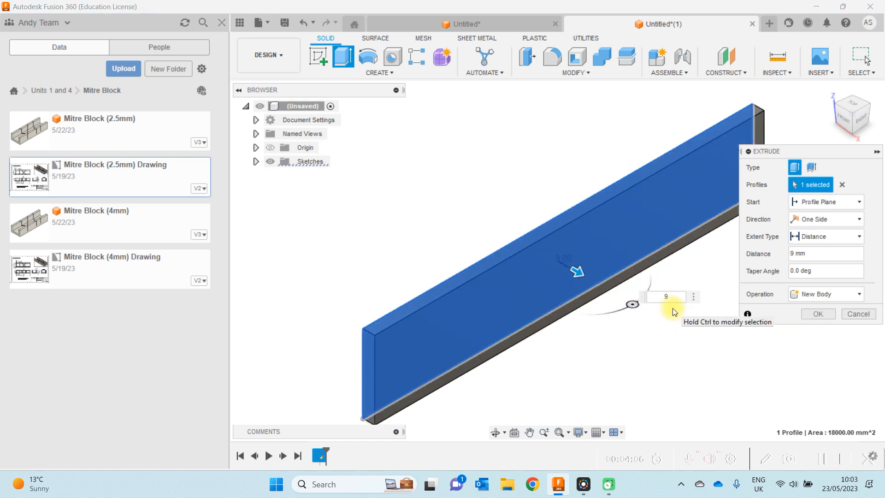
text(5)
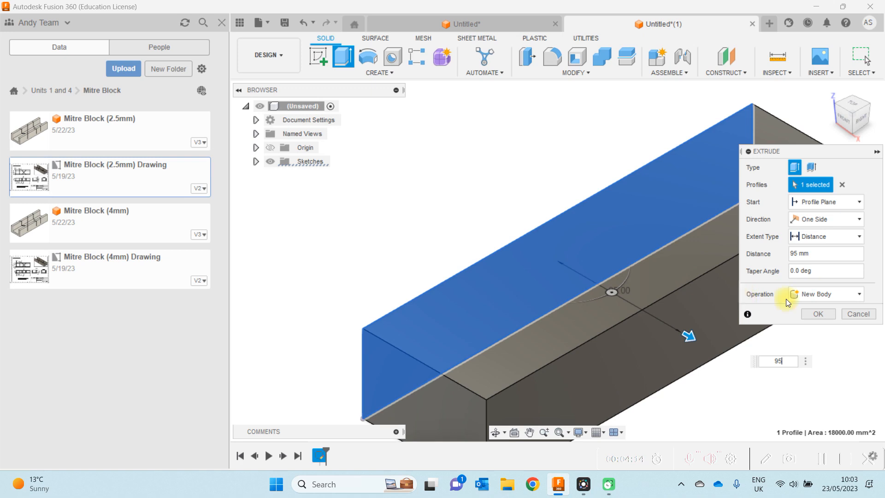
click(818, 315)
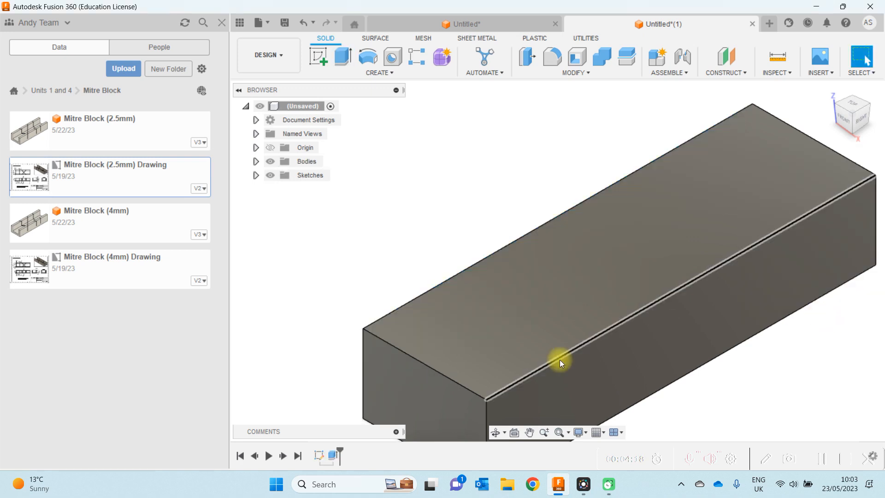
Start a new sketch on the top face of the block.
click(559, 432)
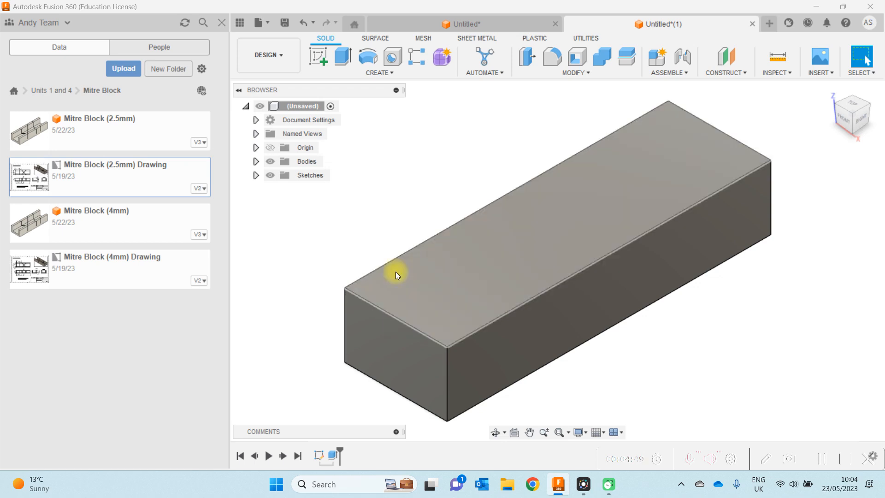
click(320, 59)
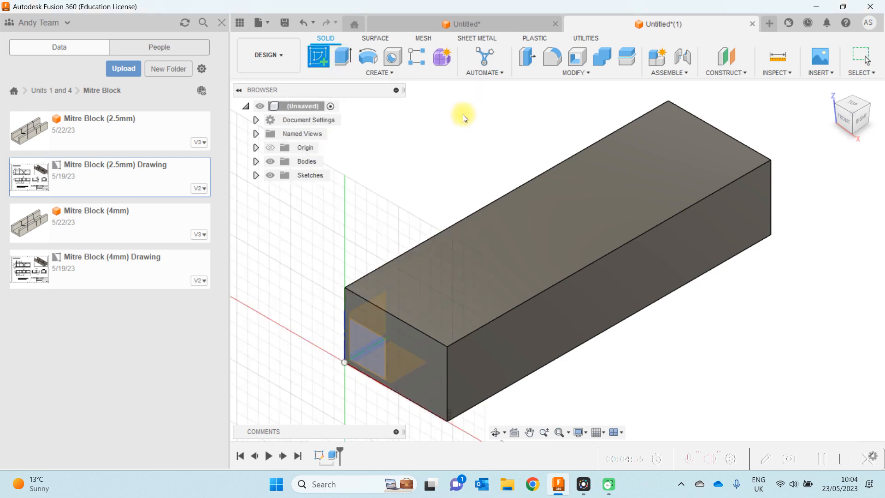
click(583, 183)
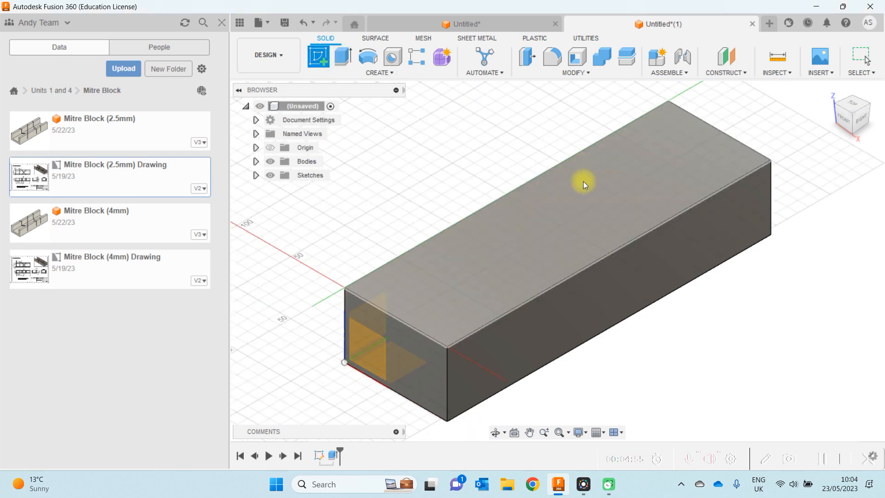
click(565, 212)
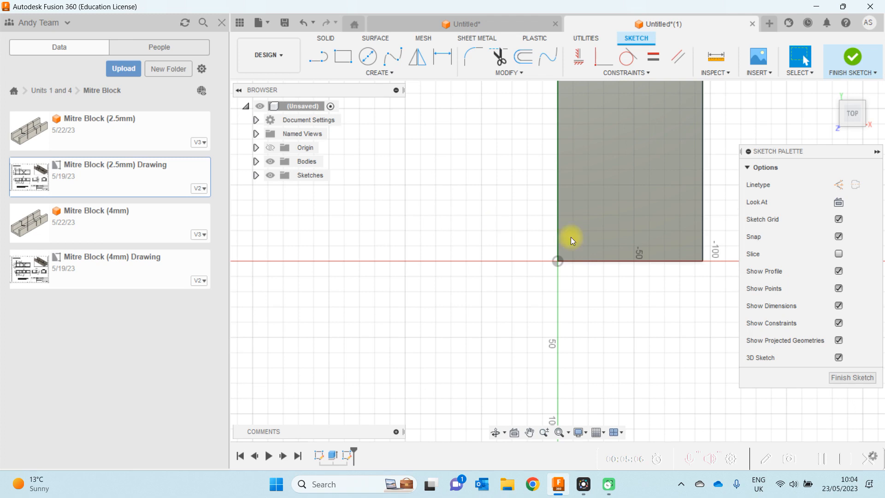
click(557, 434)
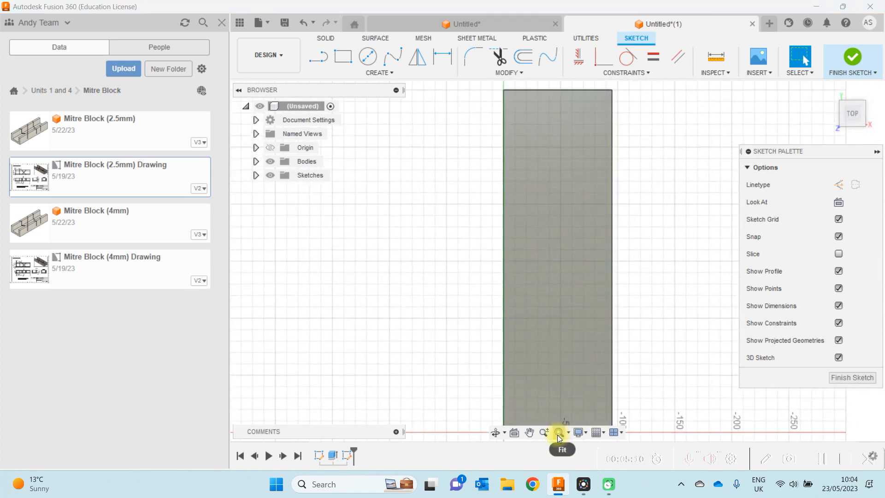
Draw a rectangle along the full 300 mm length of the top face, starting about 20 mm in from its left long edge.
click(344, 59)
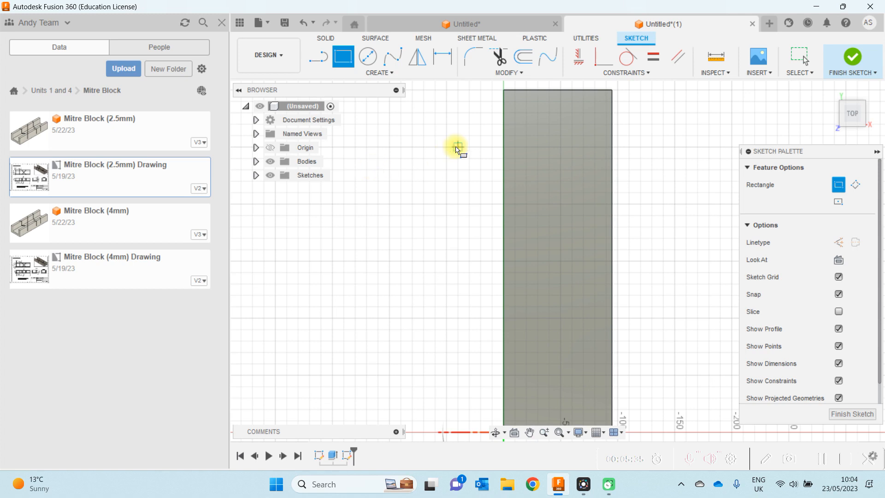
click(527, 90)
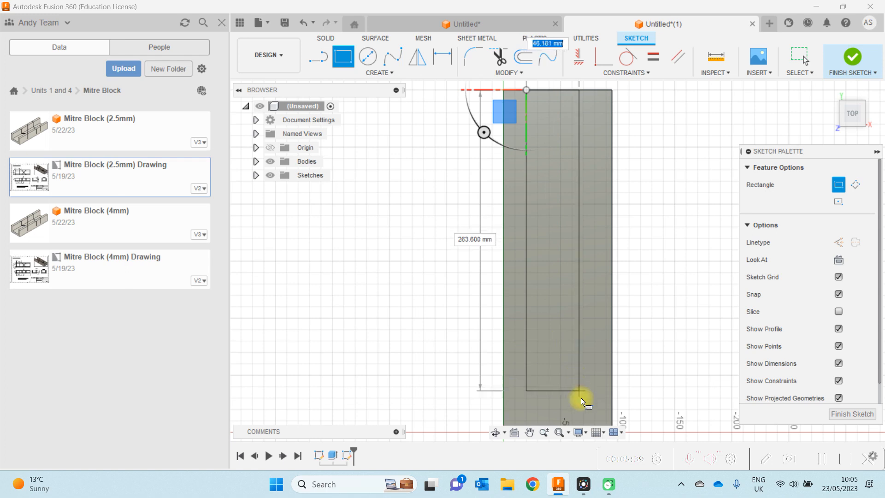
click(529, 432)
drag(552, 357, 527, 299)
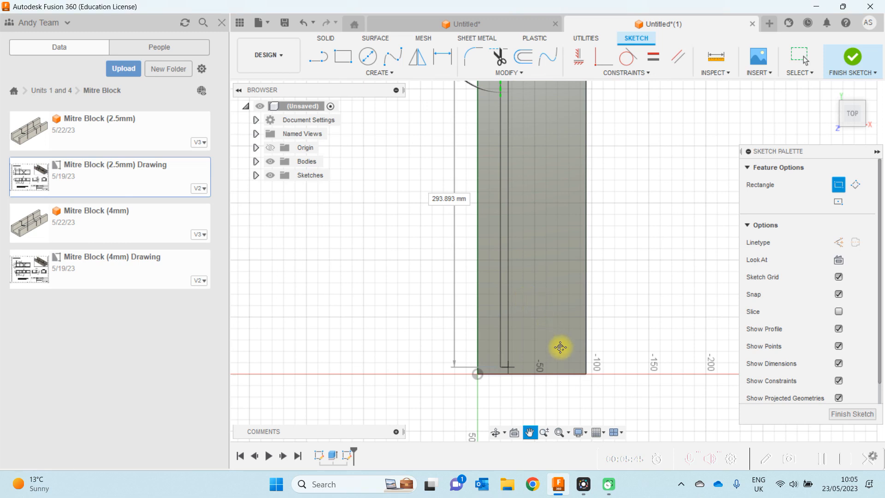
key(Escape)
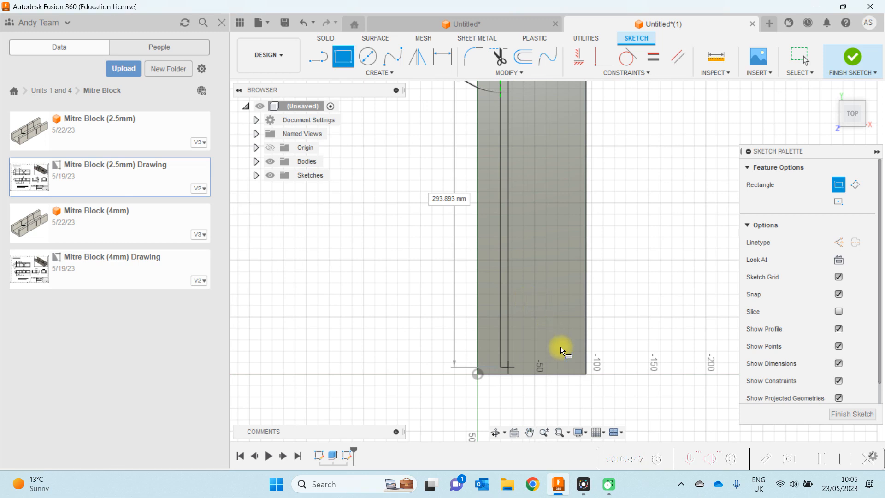
click(559, 372)
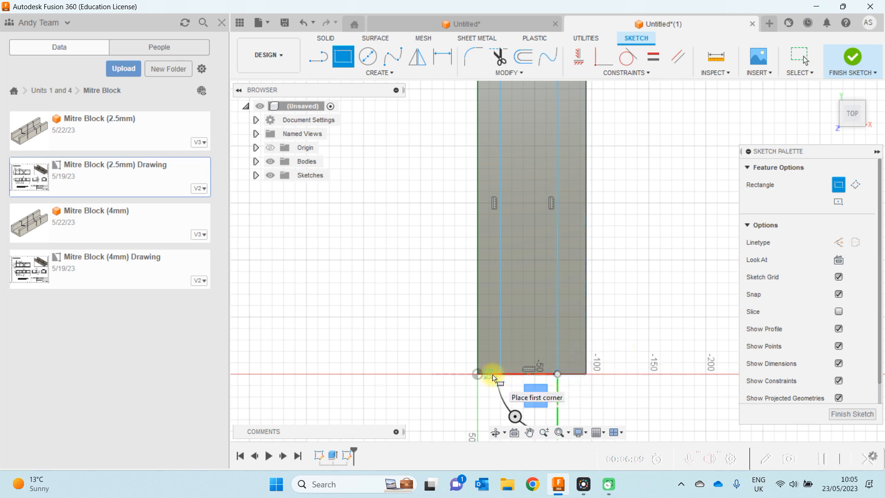
click(530, 435)
drag(444, 231, 470, 302)
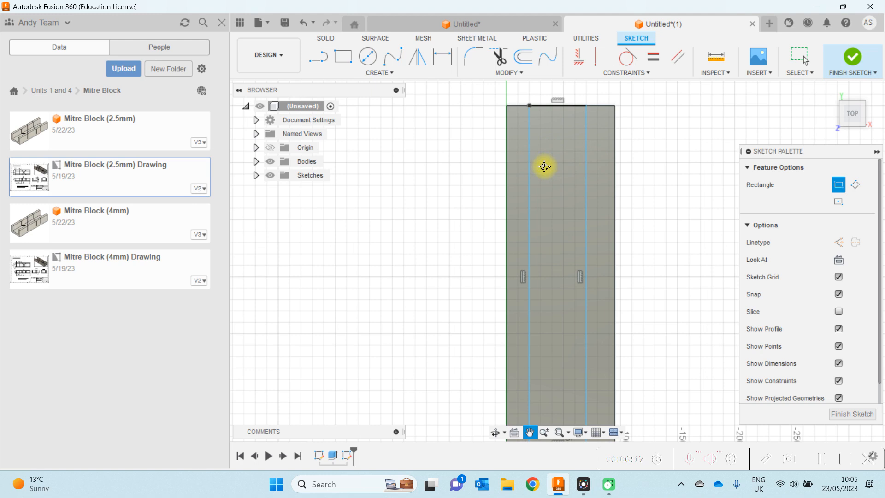
key(r)
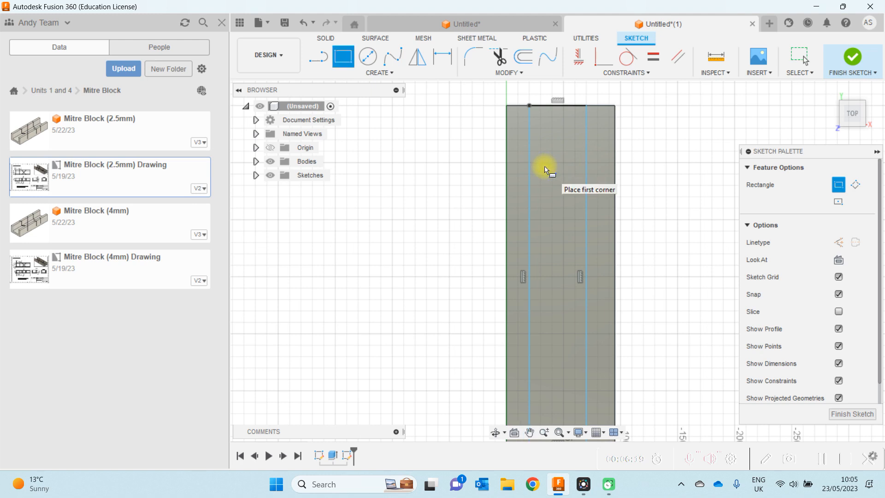
Dimension the rectangle's left long side 15 mm from the block's left edge.
click(448, 54)
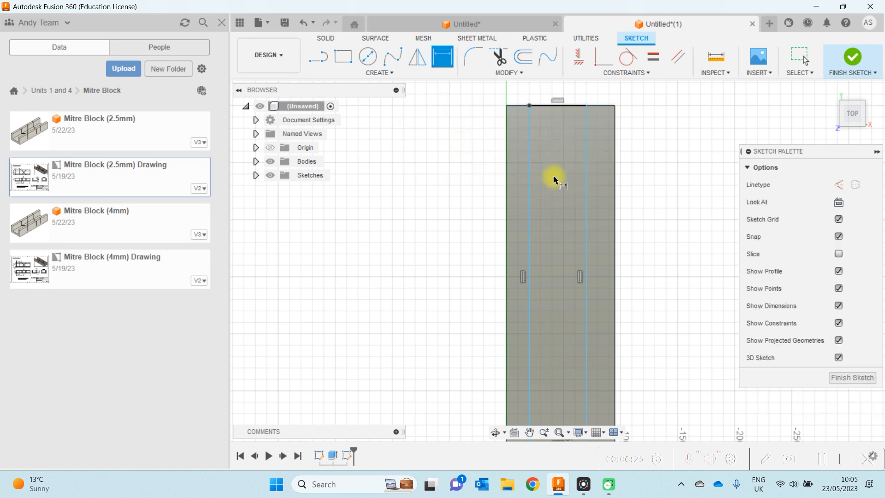
click(530, 196)
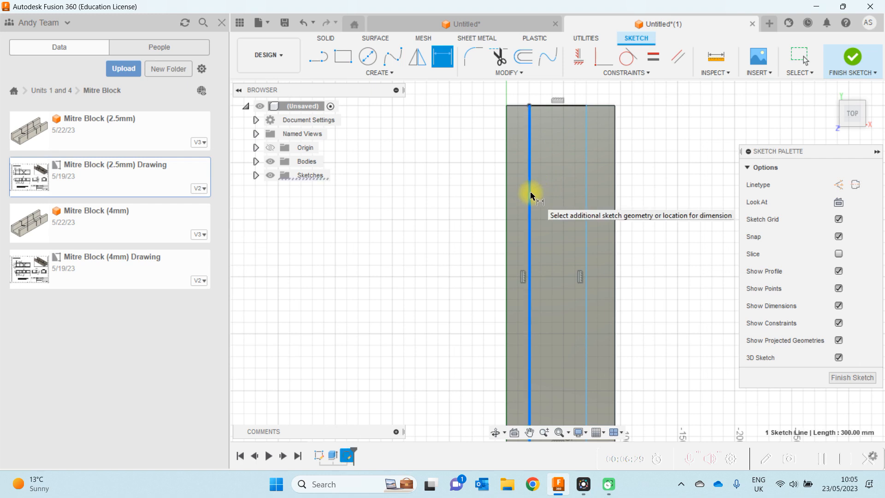
click(507, 200)
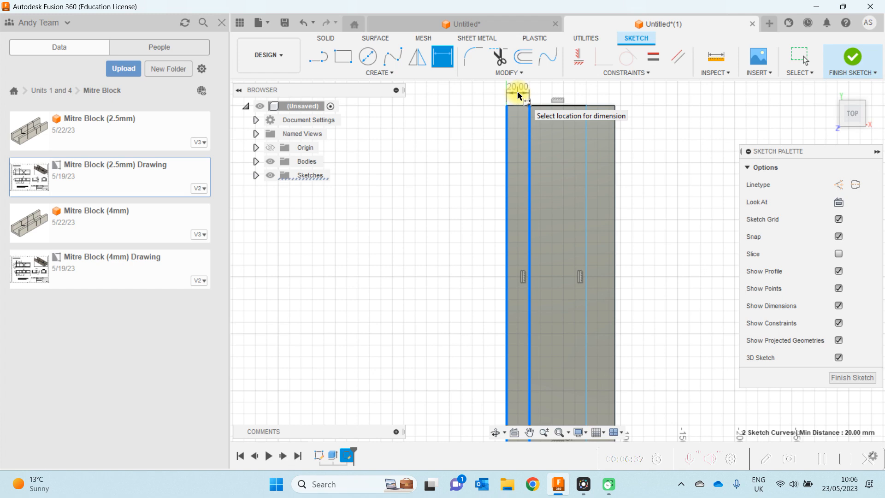
click(518, 95)
text(5)
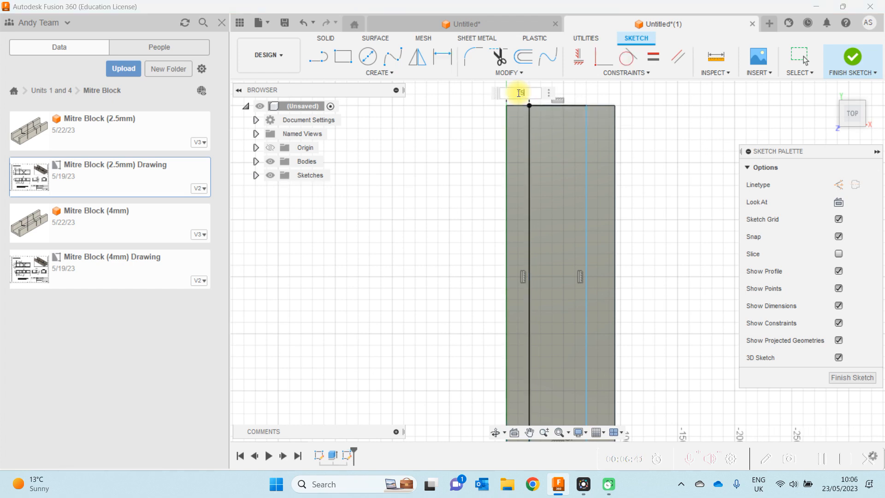
key(Return)
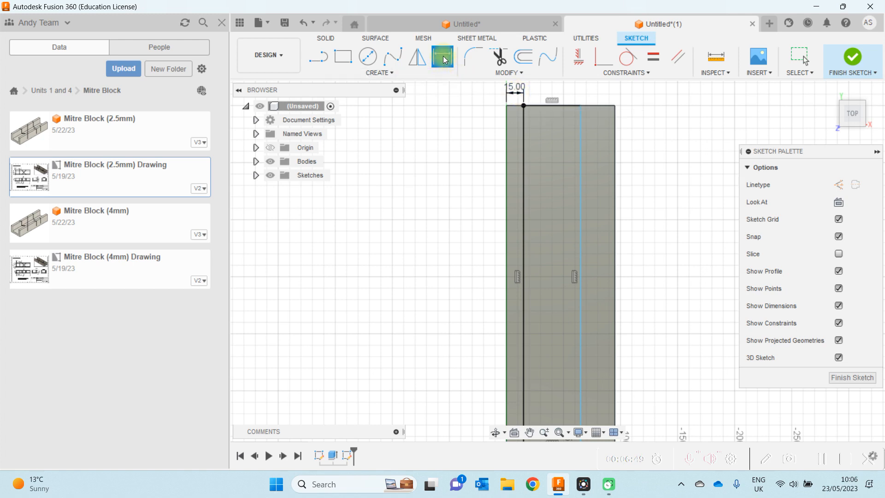
Dimension the rectangle's right long side 15 mm from the block's right edge and finish the sketch.
click(579, 220)
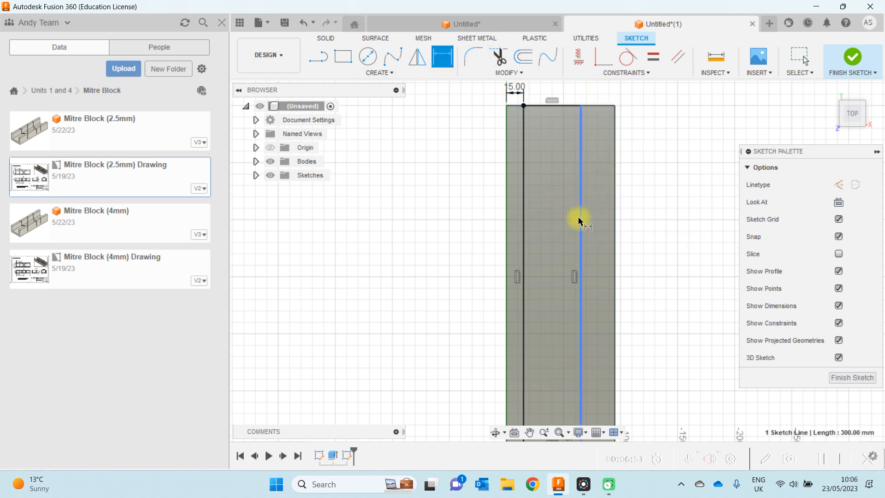
click(616, 215)
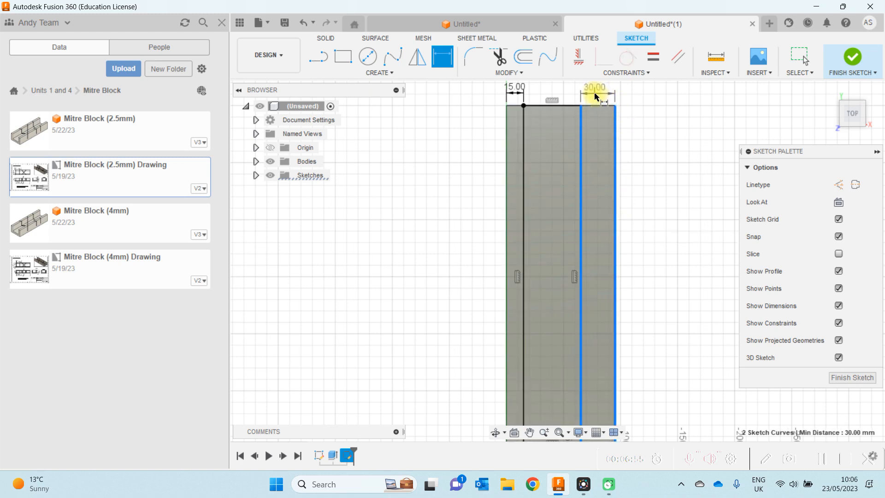
click(596, 96)
text(15)
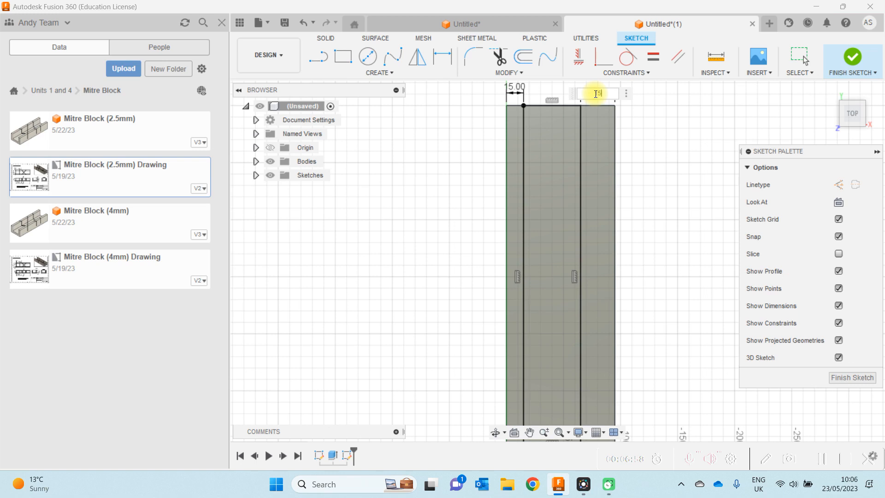
key(Return)
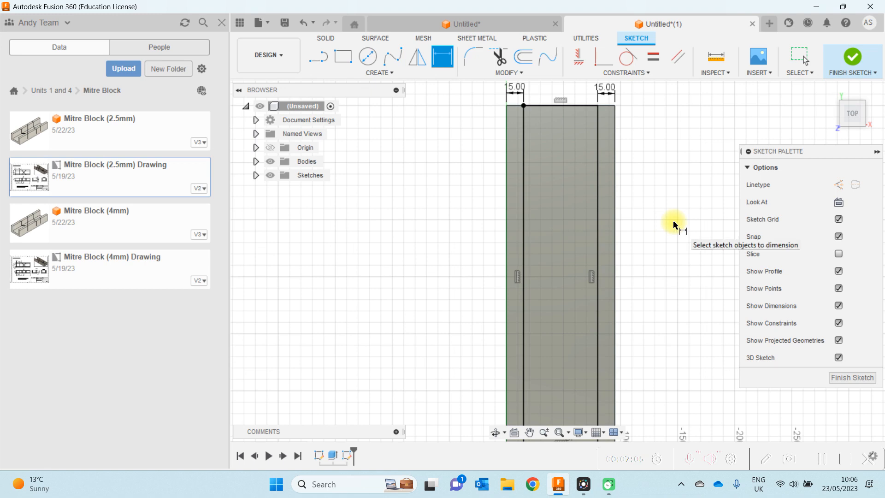
click(852, 378)
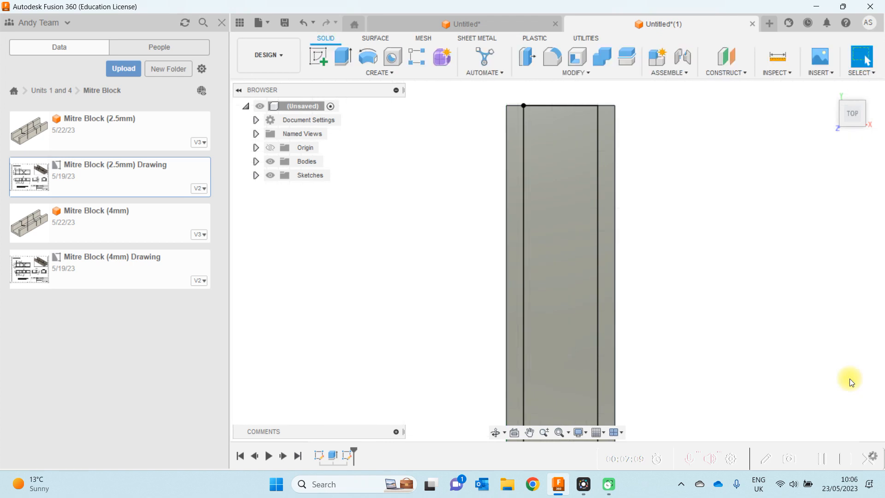
Extrude the rectangle between the two edge strips as a cut, with a distance of -45 mm, to form the lengthwise channel.
click(495, 433)
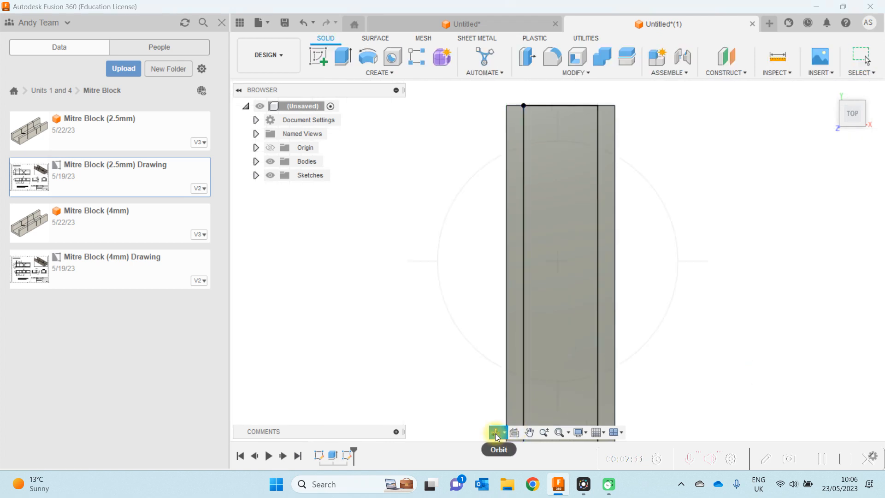
drag(433, 346, 386, 297)
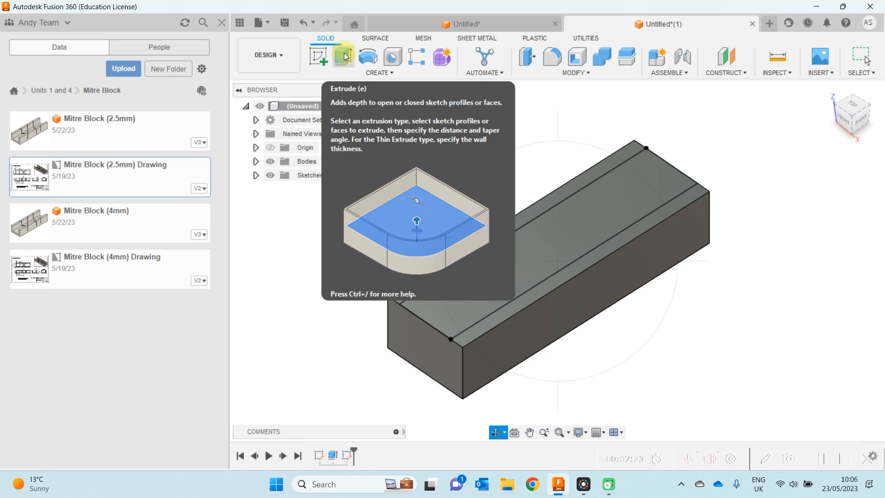
click(343, 57)
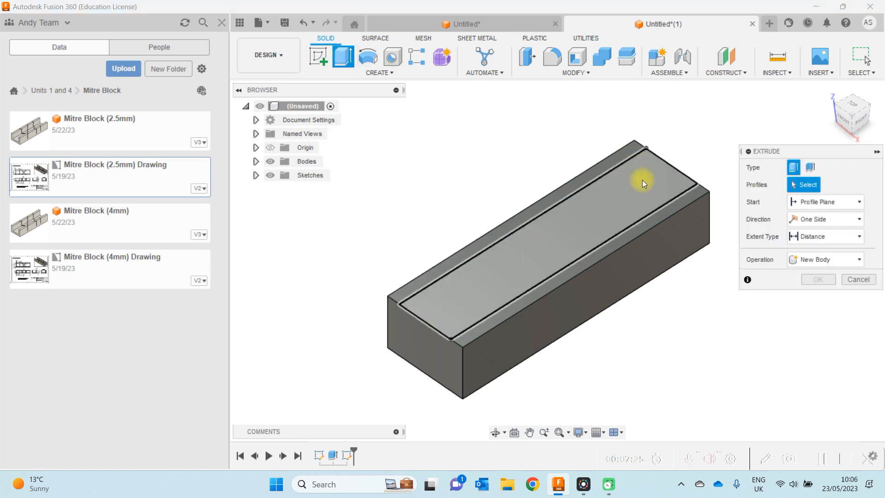
click(600, 219)
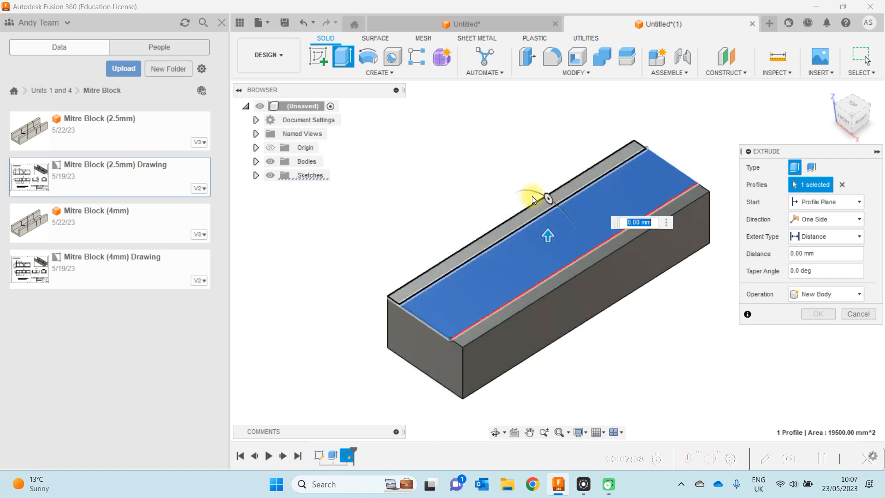
click(859, 297)
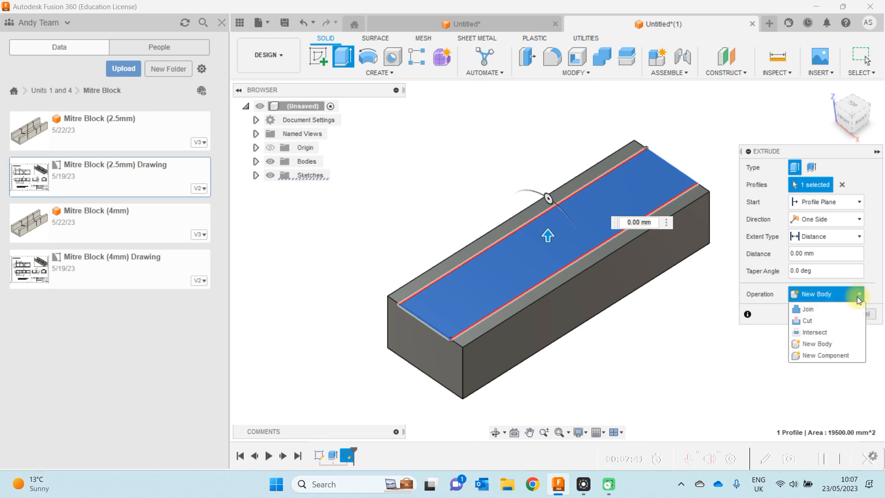
click(810, 319)
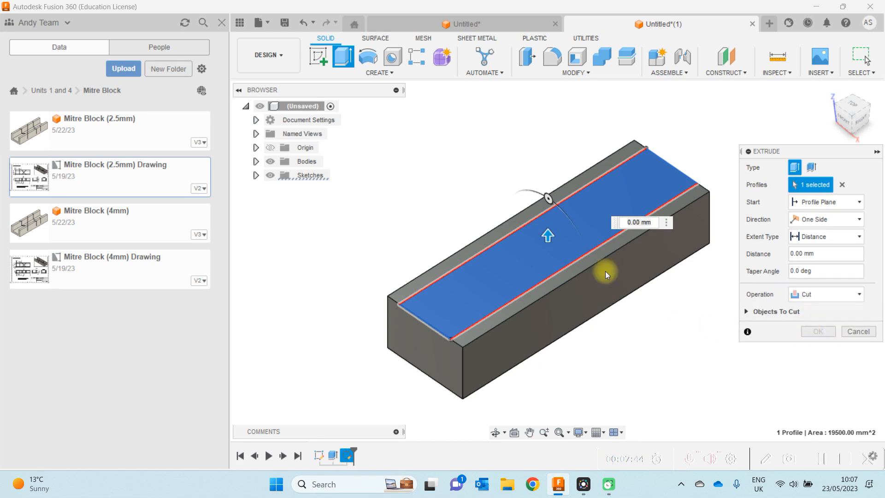
drag(548, 238, 546, 305)
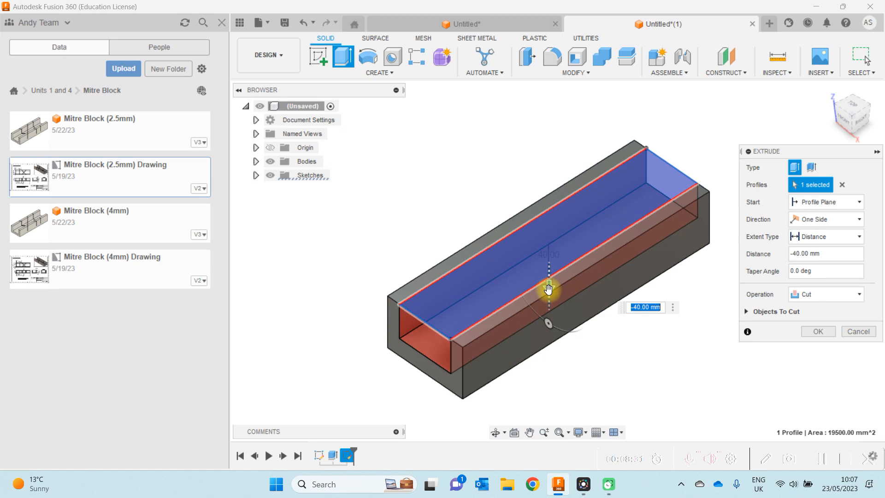
drag(549, 289, 555, 313)
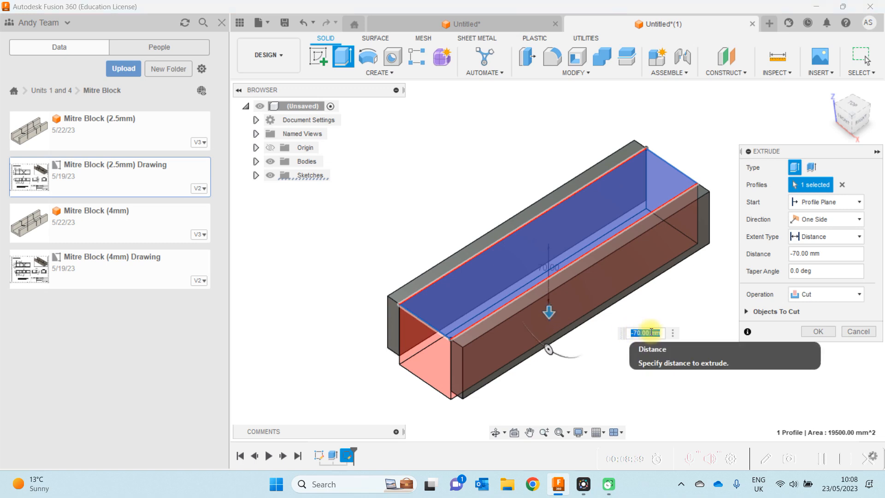
text(-45)
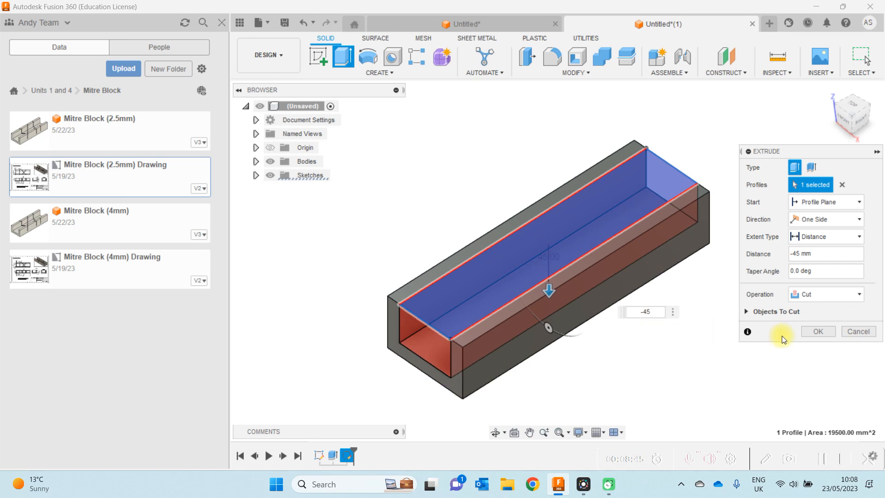
click(819, 333)
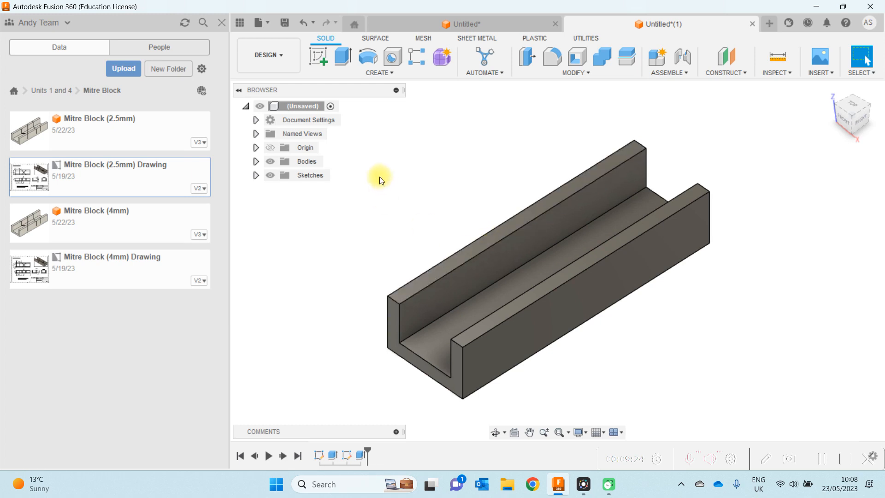
On the left wall's top face, sketch a rectangle about 130 × 30 mm across the channel, starting on the outer edge about 70 mm from the near end.
click(319, 56)
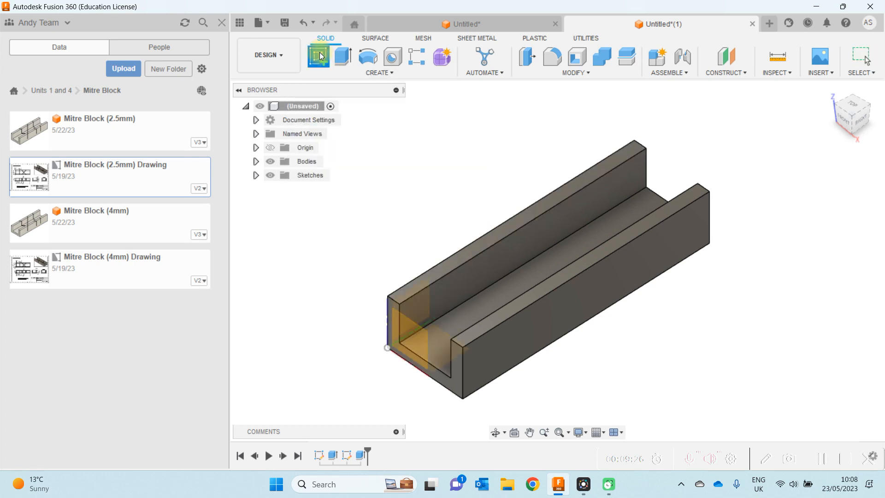
click(483, 247)
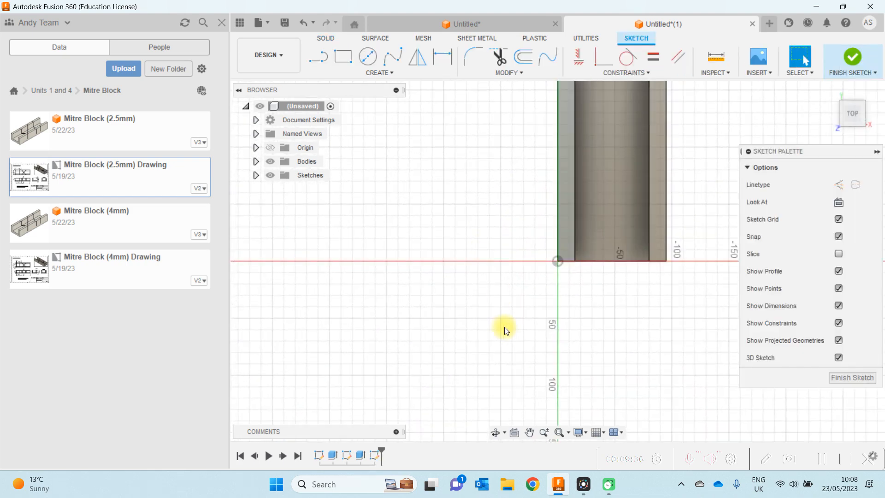
click(559, 433)
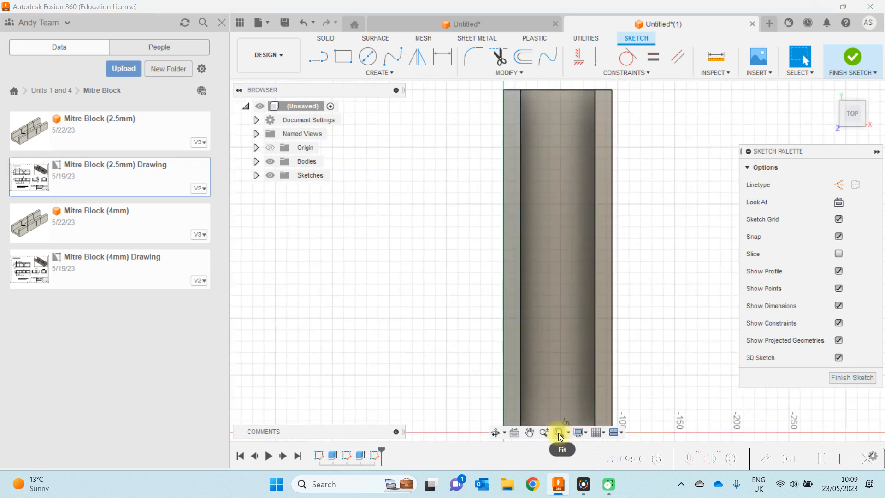
click(530, 432)
drag(435, 355, 383, 303)
key(Escape)
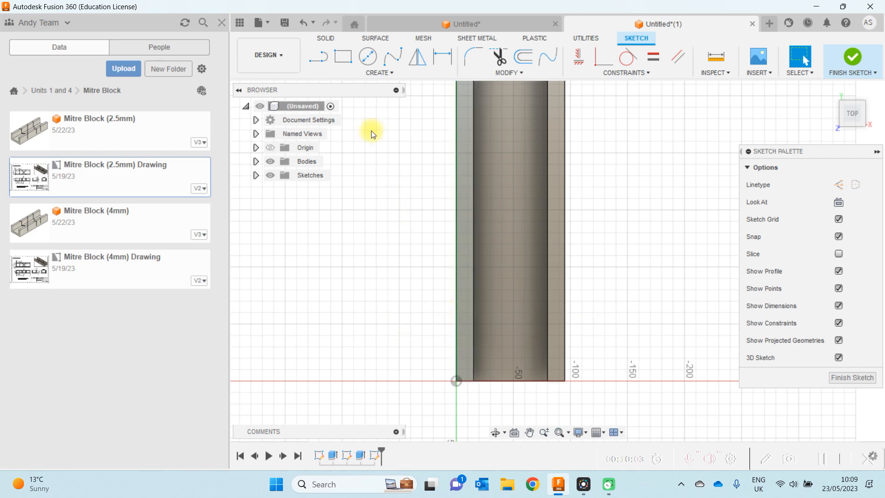
click(344, 58)
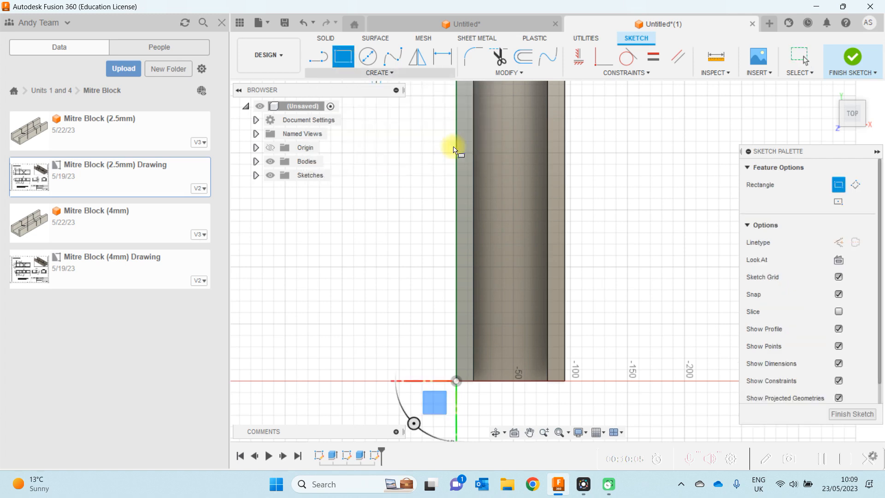
click(456, 300)
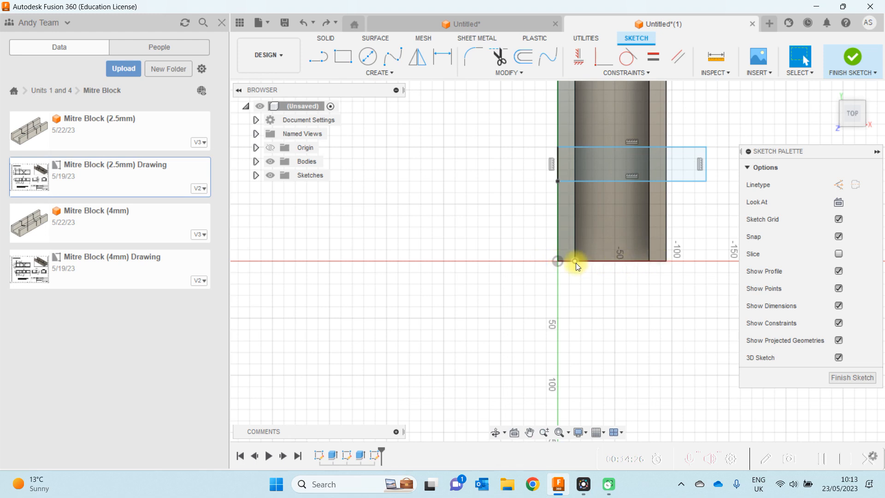
Dimension the rectangle's nearest corner on the outer edge 73 mm from the origin at the block's near end.
click(439, 58)
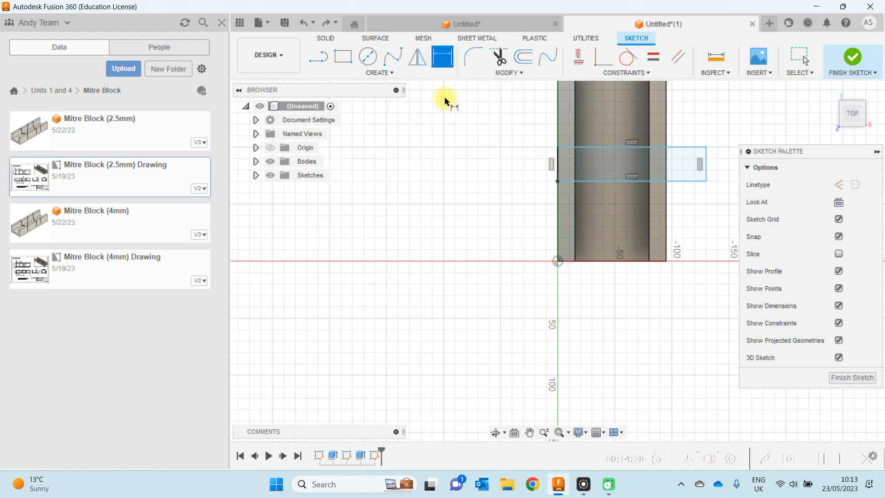
click(557, 261)
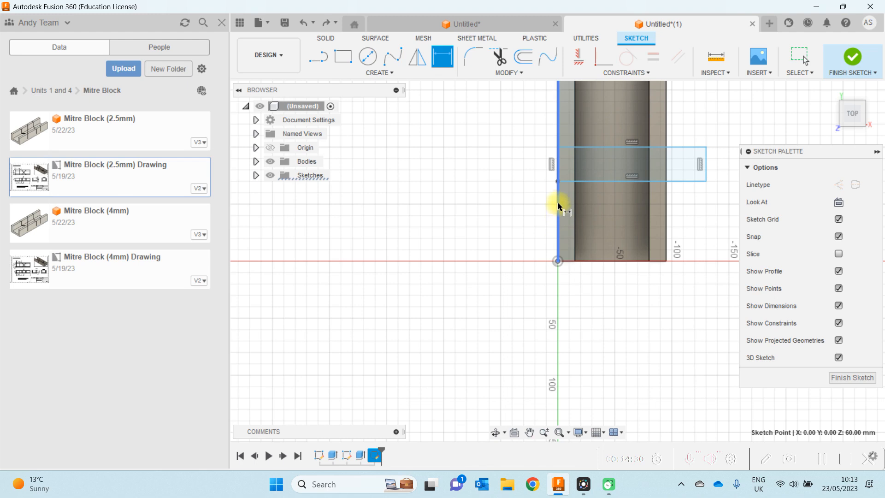
click(558, 183)
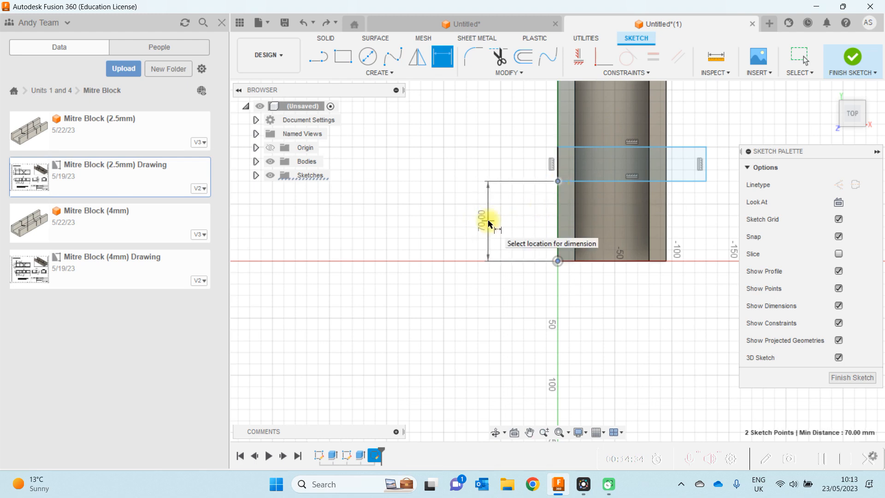
click(489, 224)
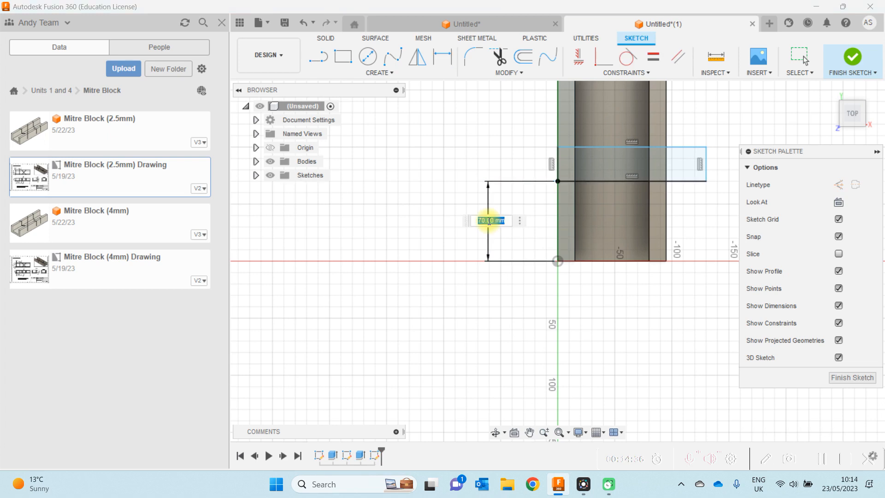
key(BackSpace)
text(73)
key(Return)
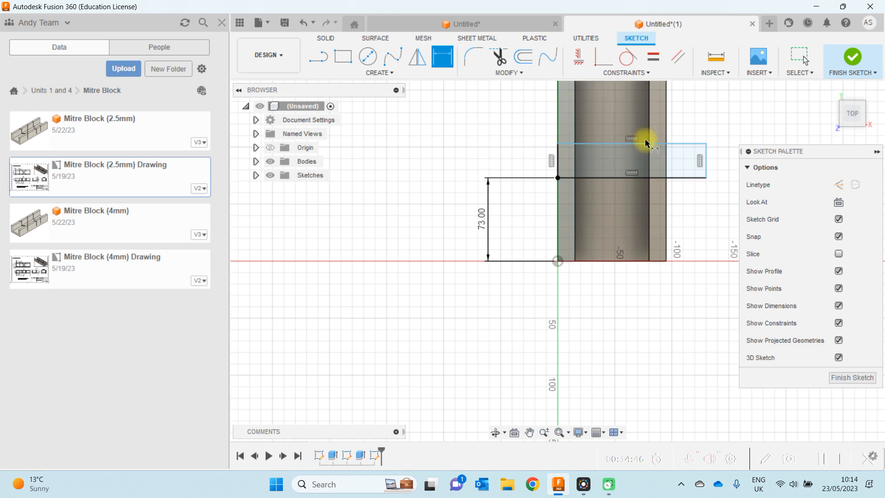
Dimension the distance between the rectangle's two long sides as 2 mm and finish the sketch.
click(604, 178)
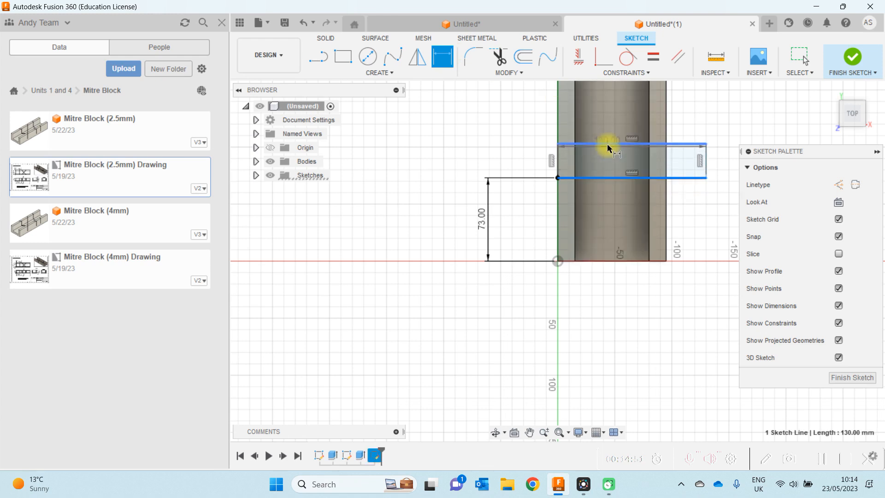
click(608, 144)
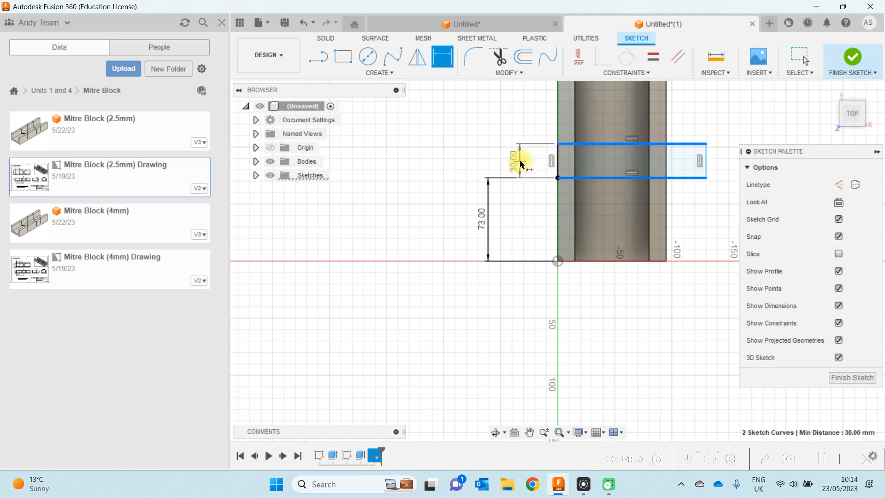
click(521, 163)
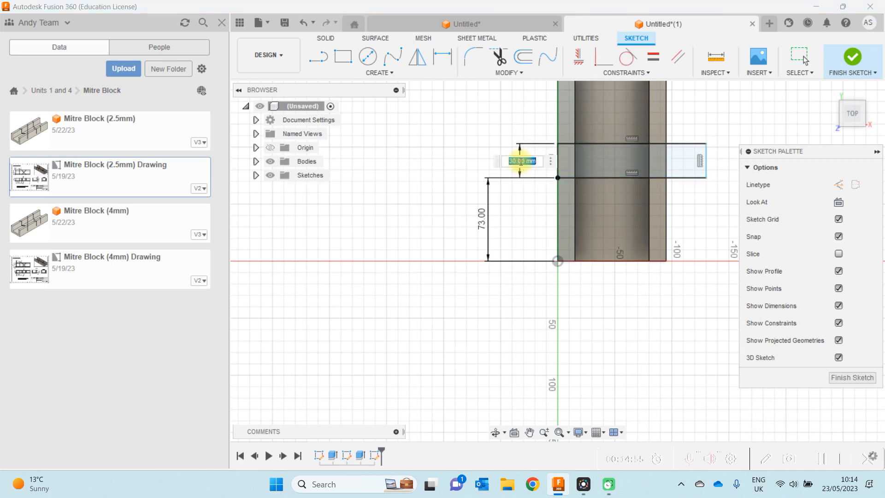
key(BackSpace)
text(2)
key(Return)
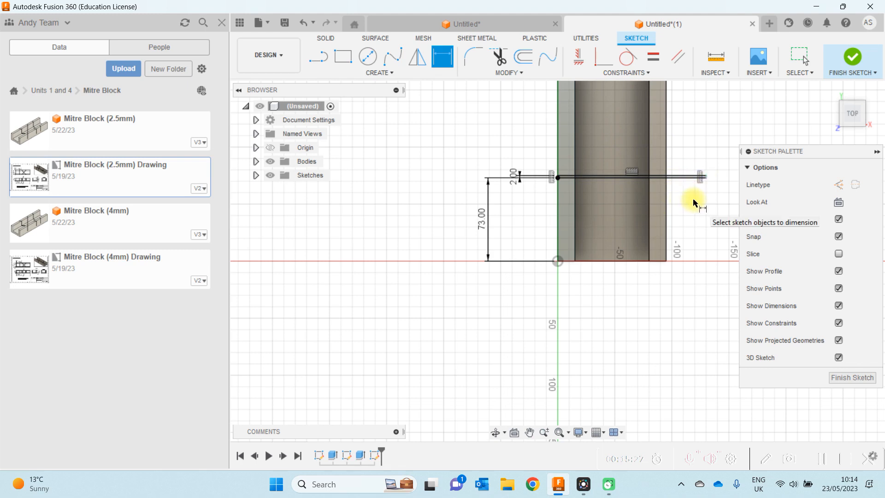
click(852, 378)
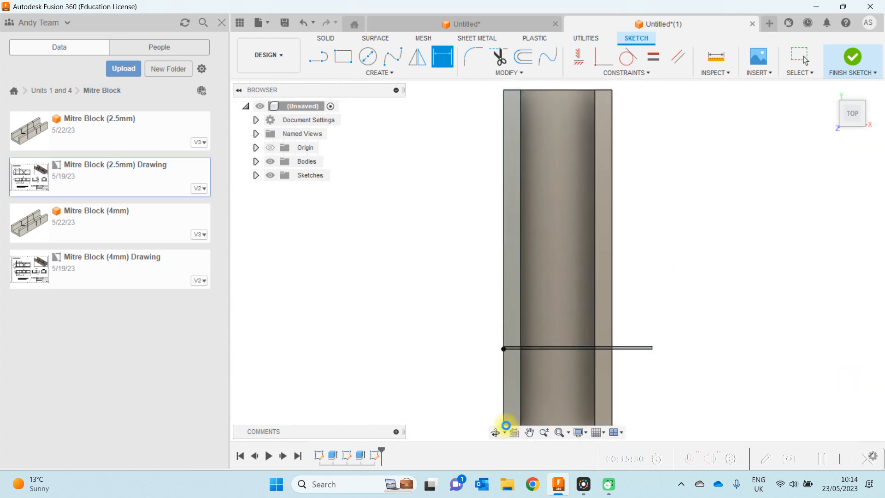
Extrude both parts of the narrow slot rectangle as a cut, with a distance of -47 mm, through both channel walls.
click(497, 432)
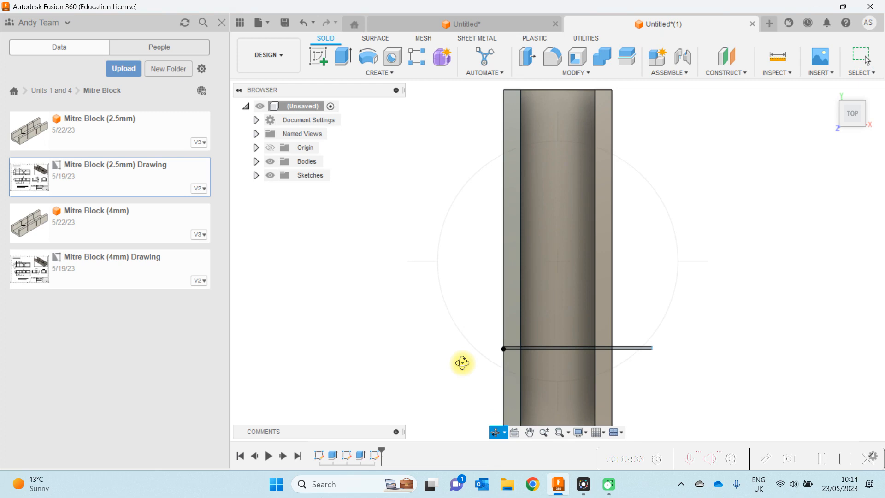
drag(434, 330, 393, 278)
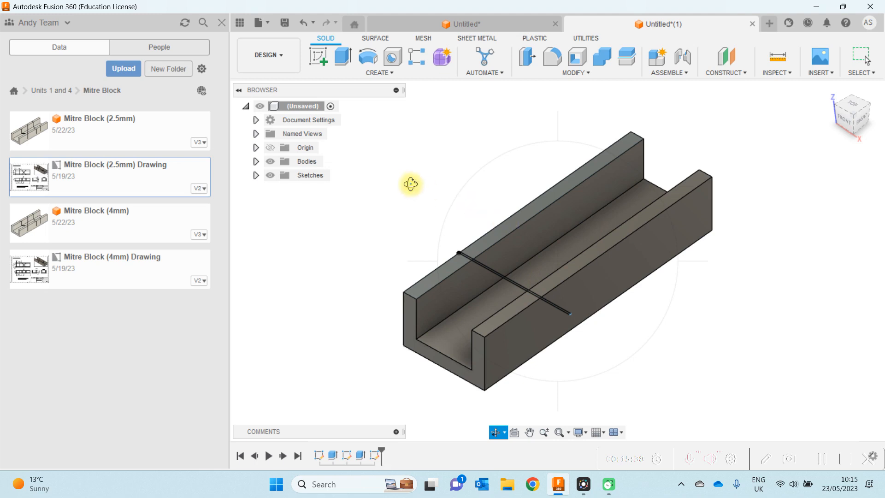
click(340, 56)
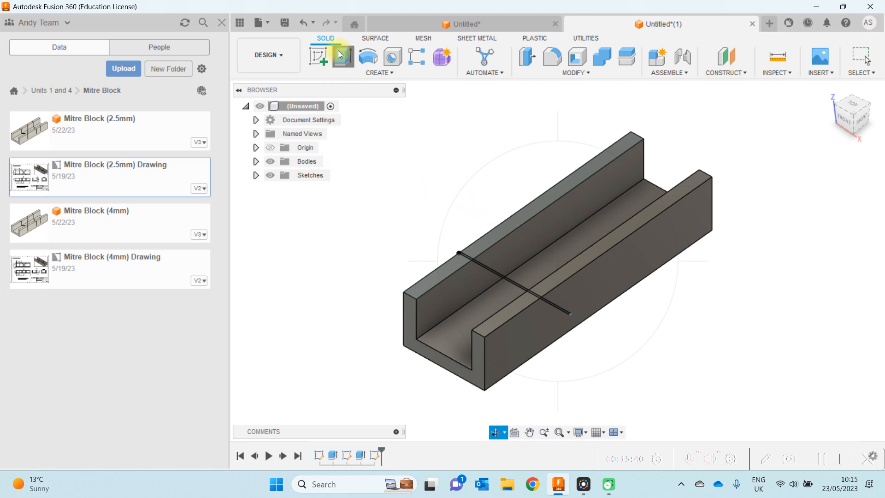
click(504, 278)
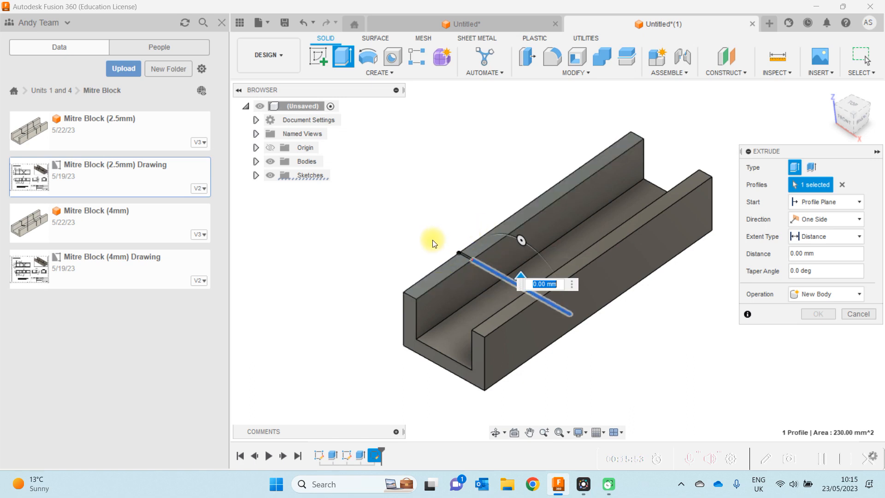
click(466, 256)
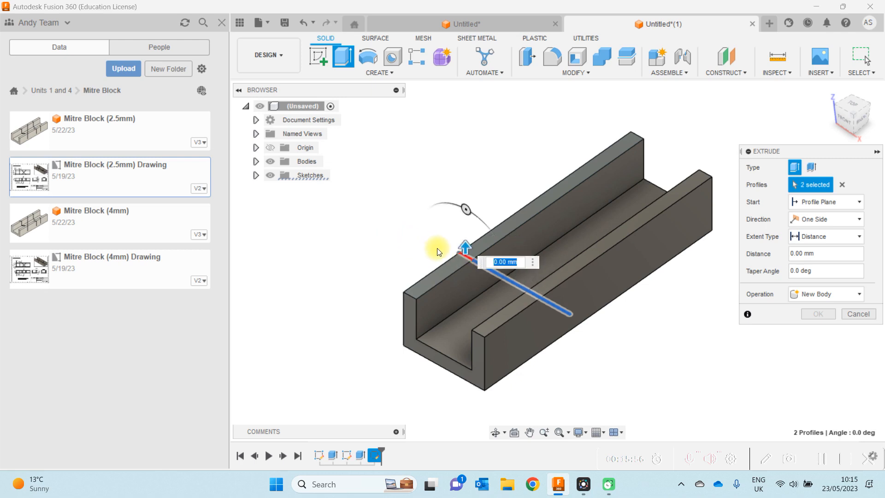
click(819, 295)
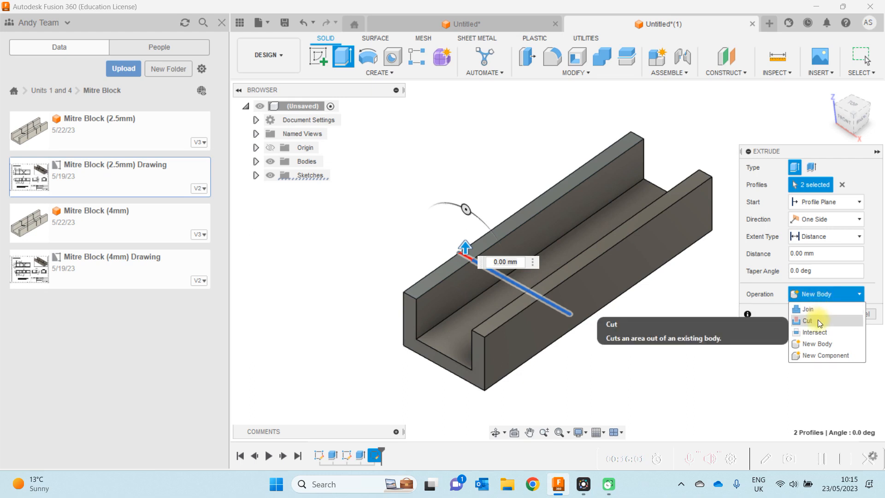
click(818, 319)
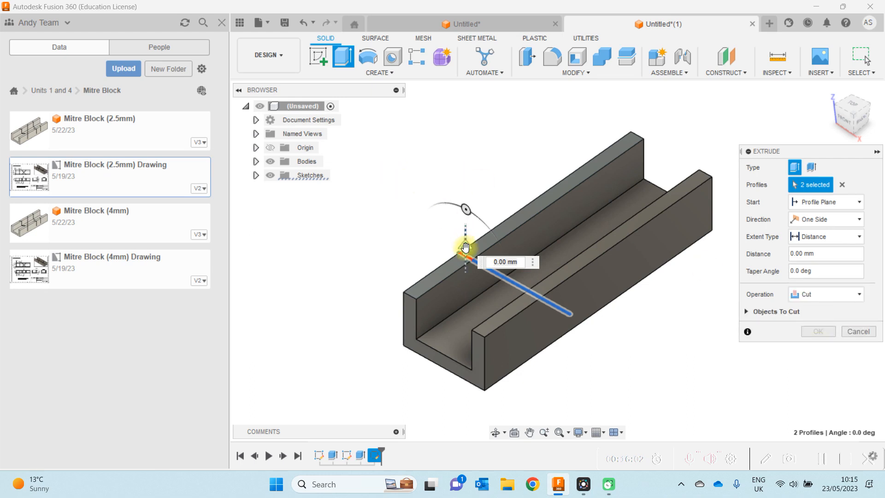
drag(465, 248, 467, 299)
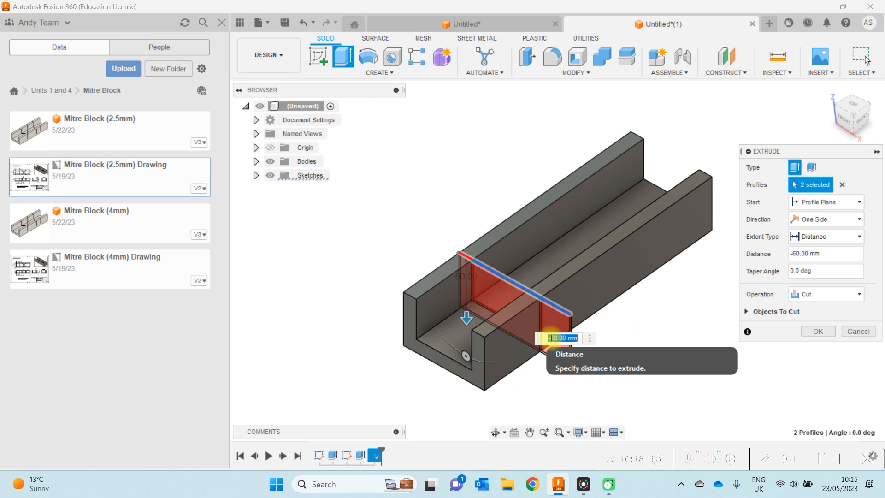
text(-47)
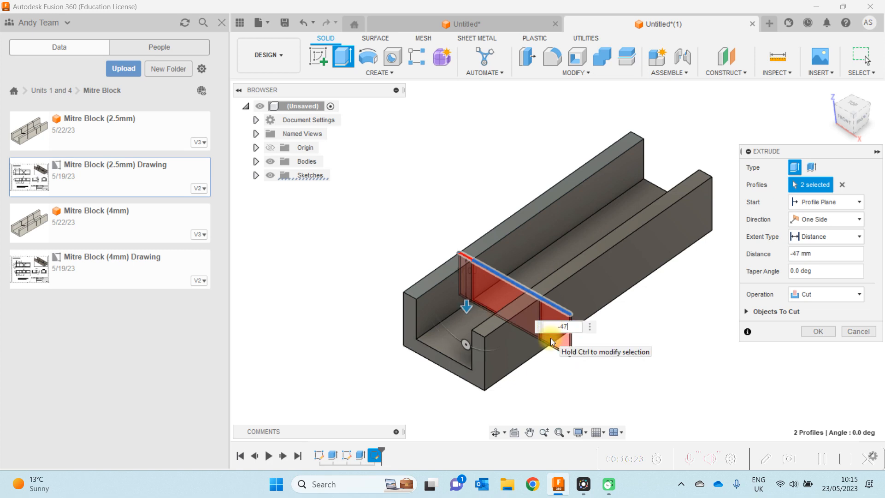
click(823, 333)
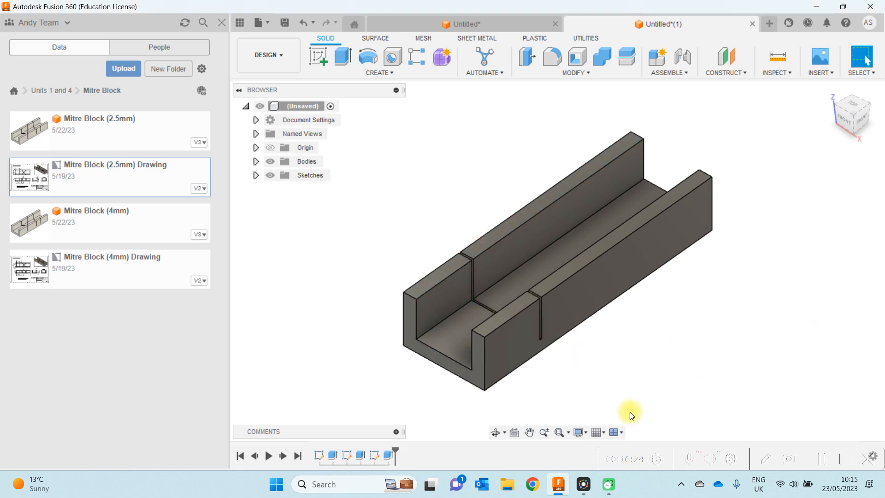
On the left wall's top face, sketch a diagonal line about 158 mm long across the channel, starting on the outer edge about 150 mm from the origin.
click(496, 432)
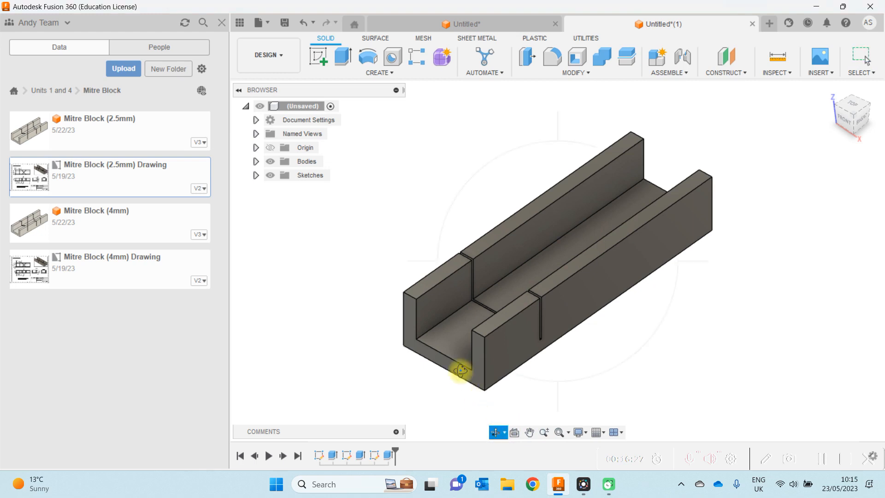
mouse_move(459, 370)
mouse_down()
mouse_move(407, 326)
mouse_move(438, 334)
mouse_move(442, 361)
mouse_move(447, 340)
mouse_move(419, 314)
mouse_move(405, 323)
mouse_move(409, 334)
mouse_move(437, 332)
mouse_move(450, 376)
mouse_up()
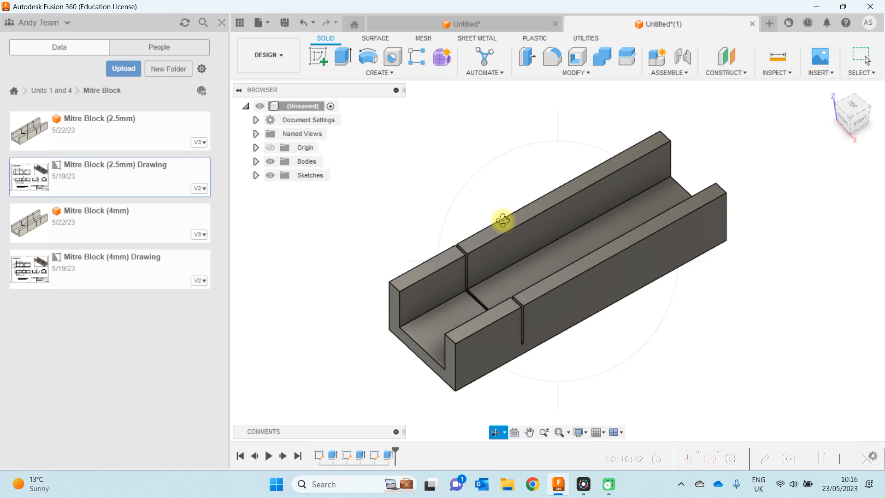
key(Escape)
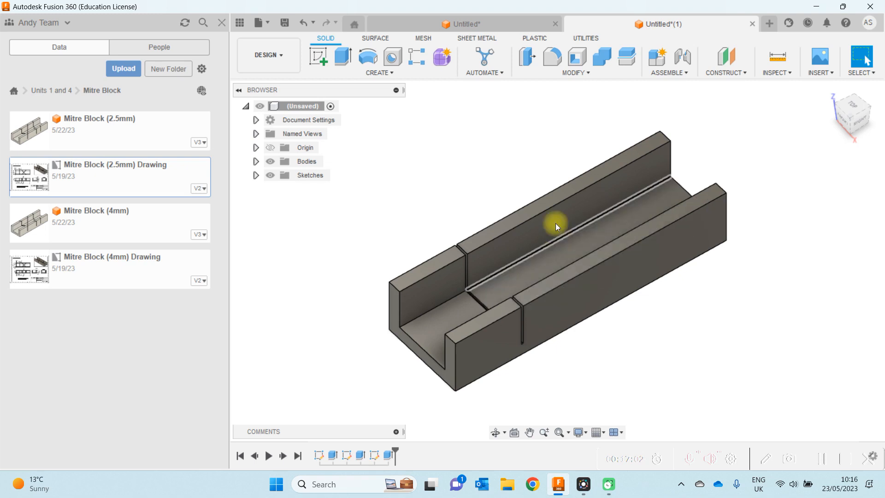
click(316, 56)
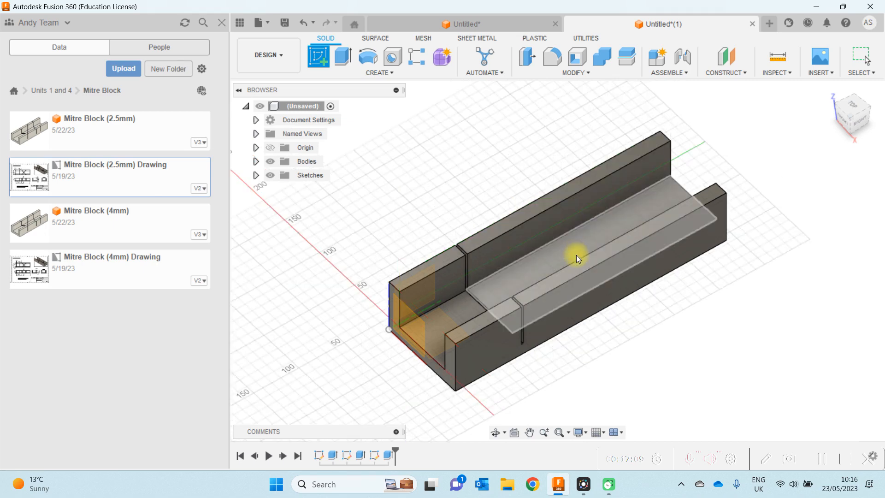
click(524, 215)
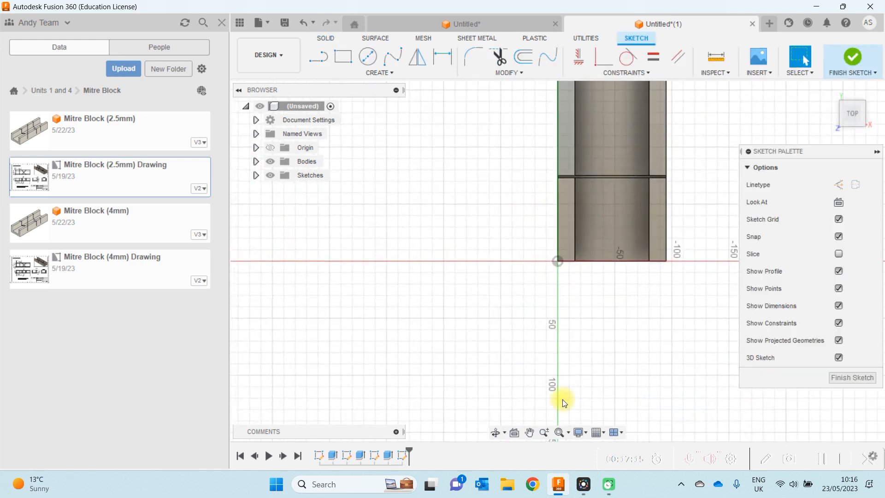
click(561, 435)
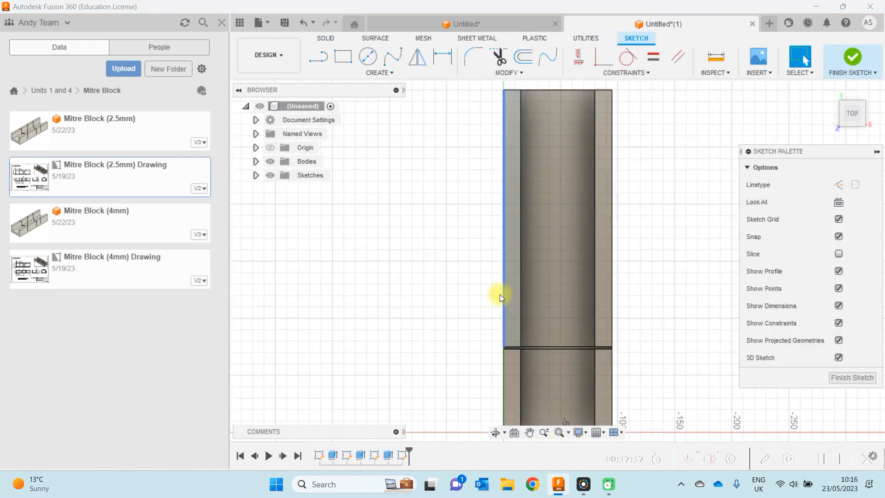
click(530, 432)
mouse_move(475, 381)
mouse_down()
mouse_move(435, 311)
mouse_move(445, 322)
mouse_up()
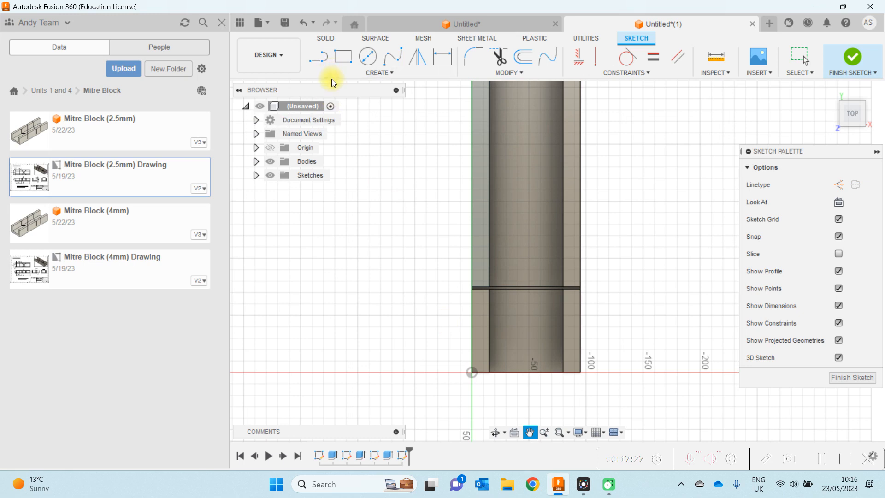
click(316, 57)
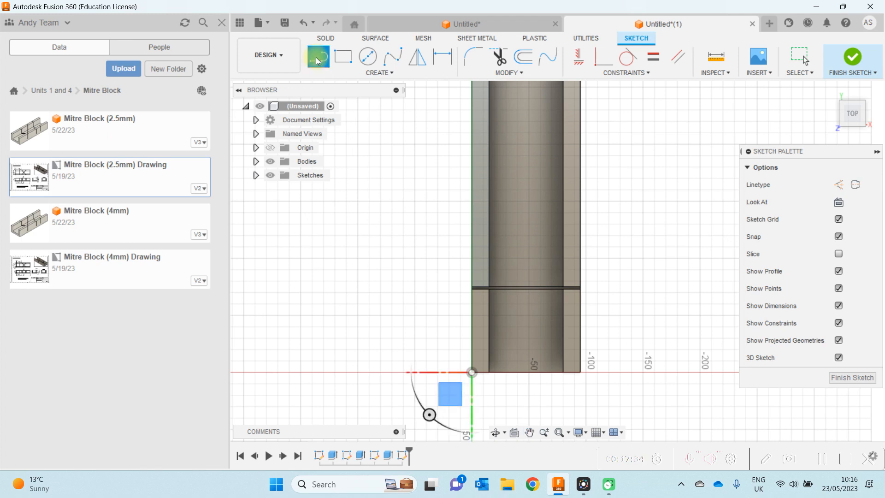
click(471, 200)
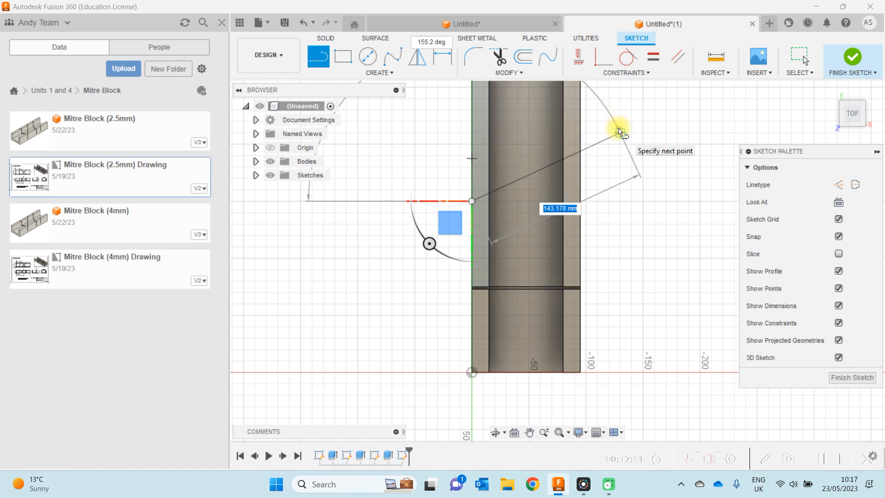
key(Tab)
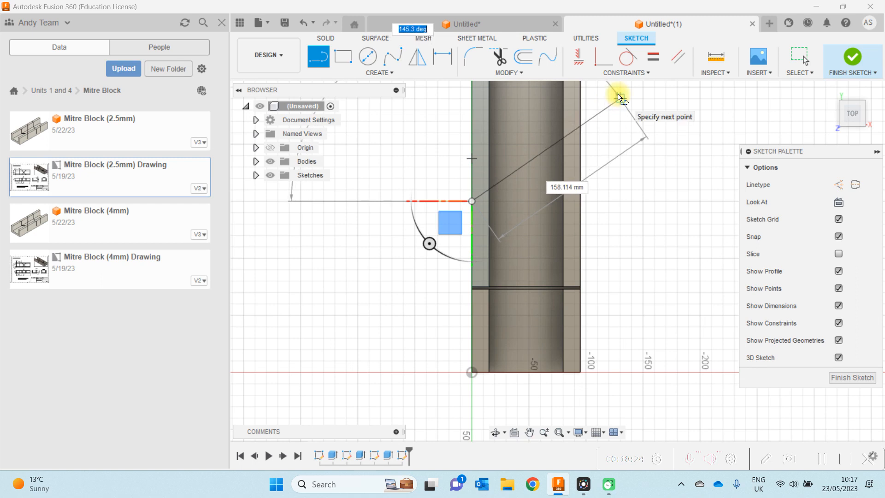
click(619, 97)
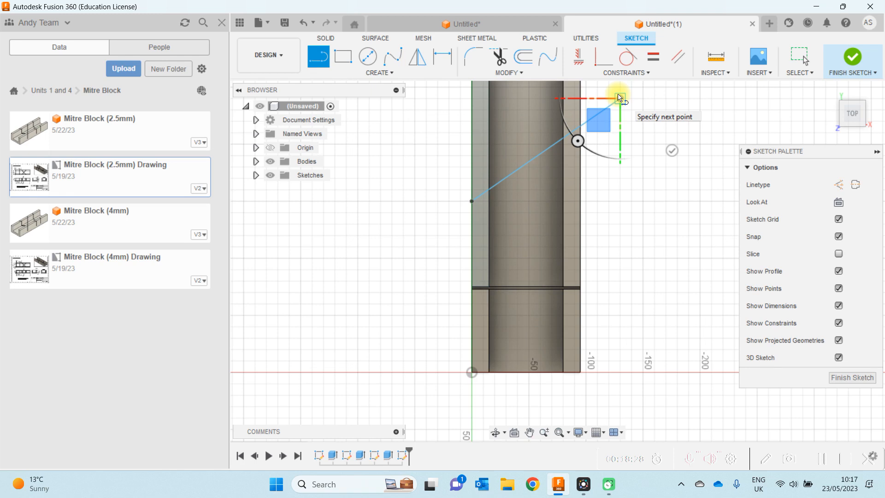
key(Escape)
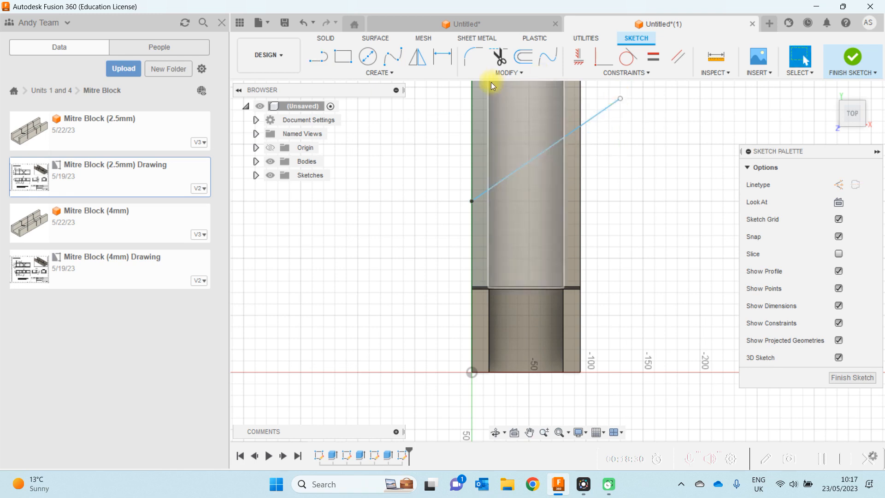
Dimension the angle between the diagonal line and the left wall's outer edge as 45°.
click(438, 58)
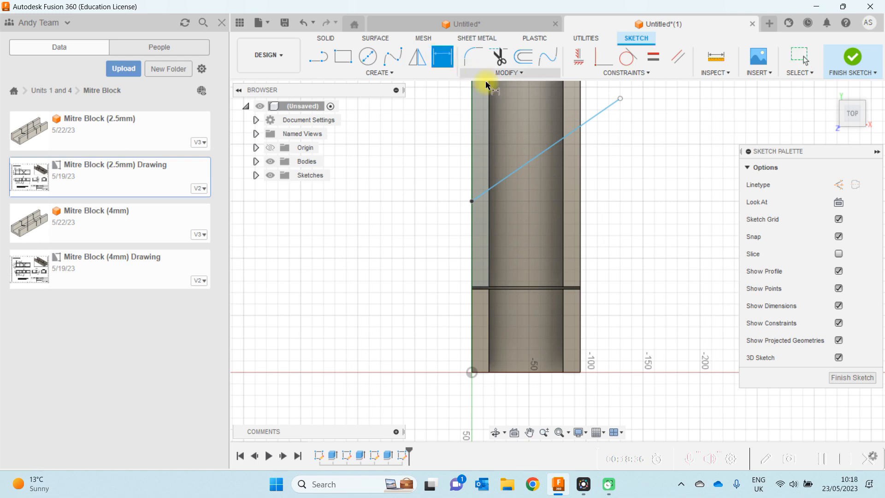
click(471, 120)
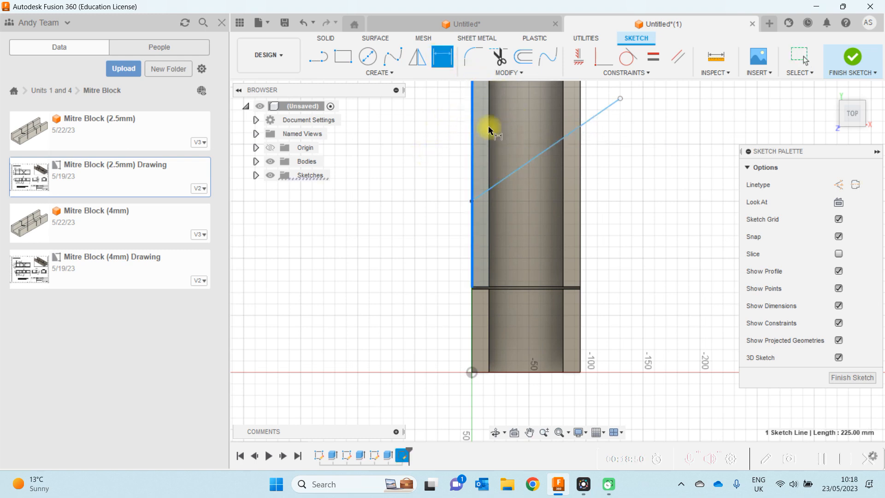
click(530, 161)
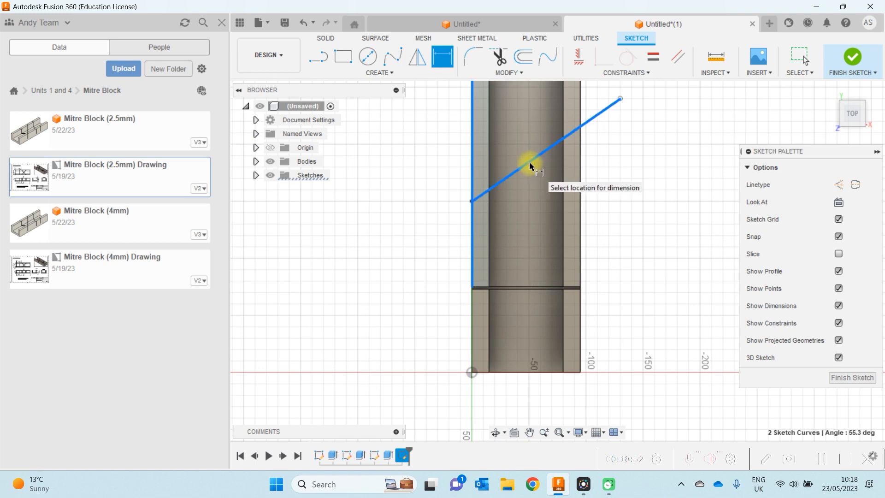
click(511, 122)
text(45)
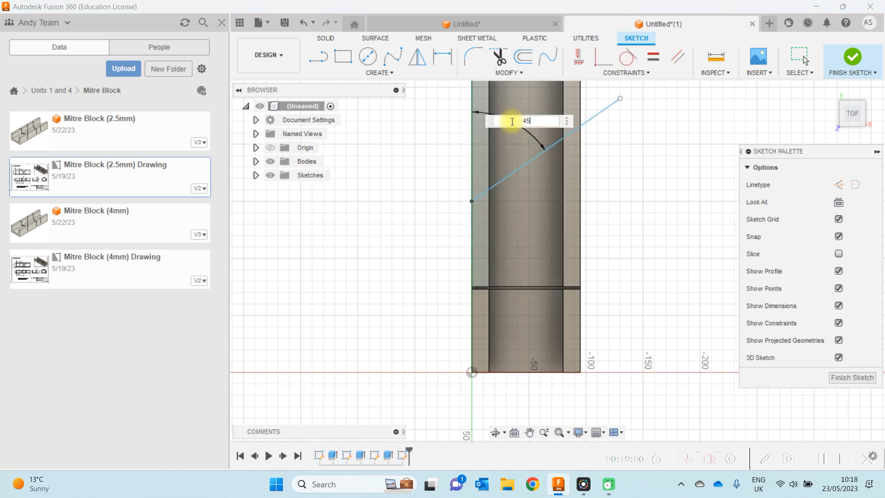
key(Return)
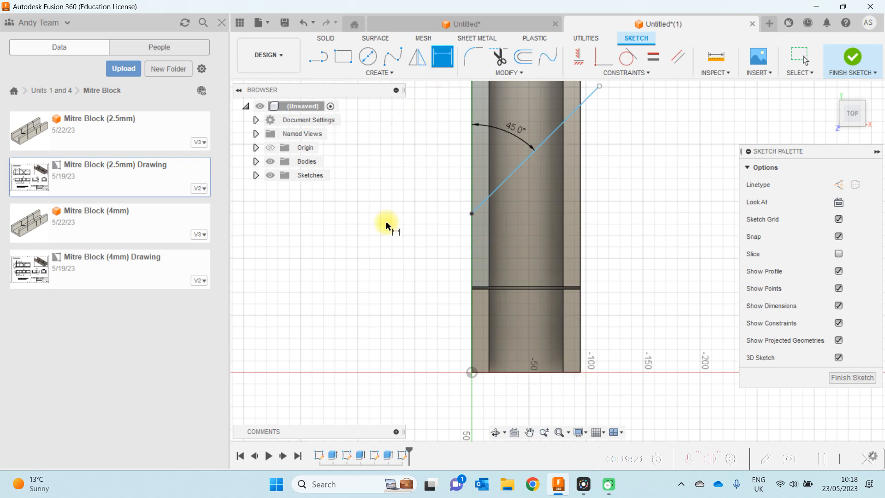
Dimension the diagonal line's start point on the outer edge 120 mm from the origin at the block's near end.
click(471, 373)
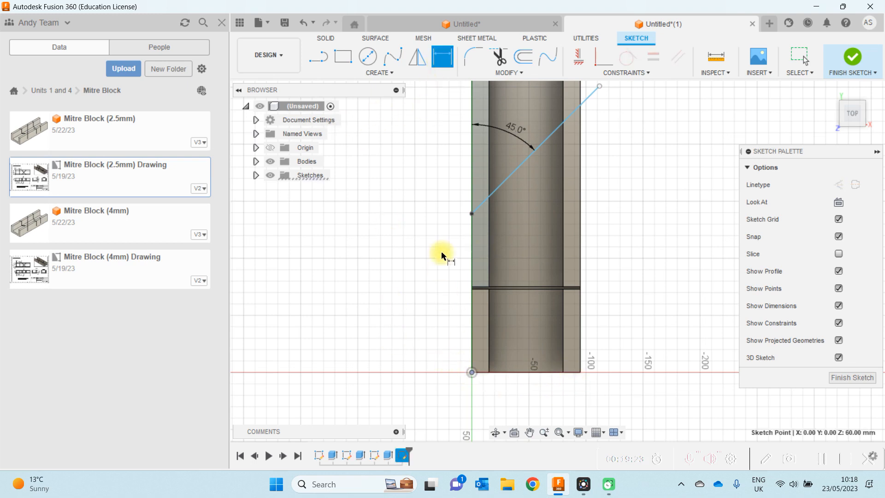
click(472, 214)
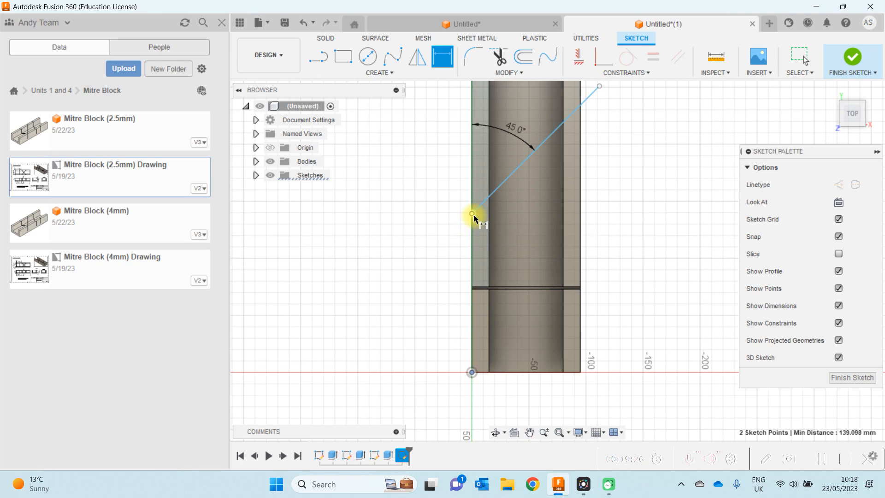
click(420, 234)
text(120)
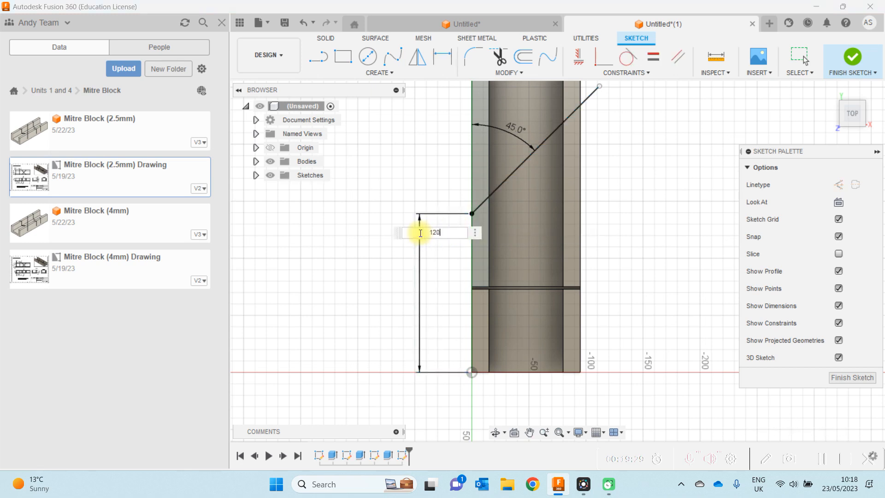
key(Return)
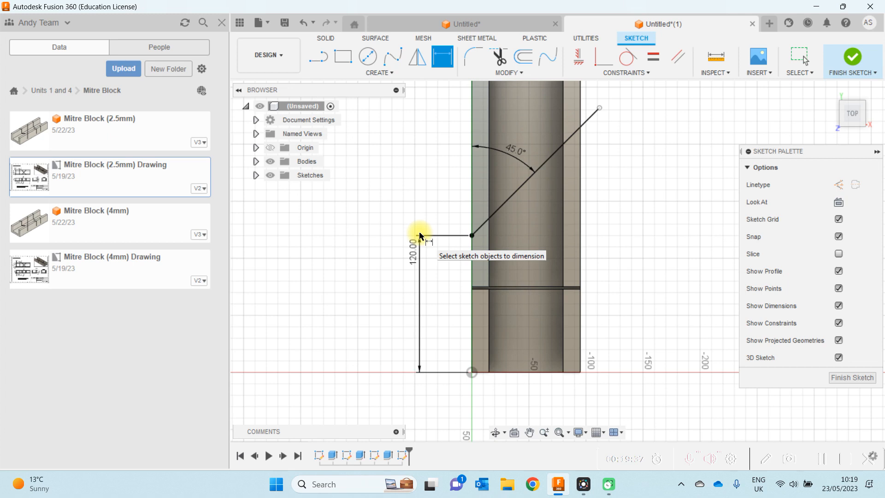
click(471, 235)
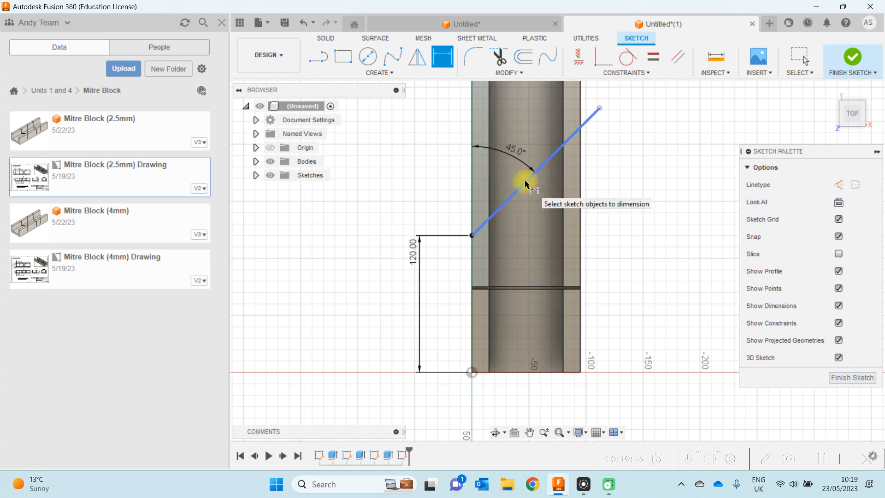
Draw a second diagonal line about 168 mm long at 45° from the right outer edge, level with the first line's start and crossing that line.
click(317, 59)
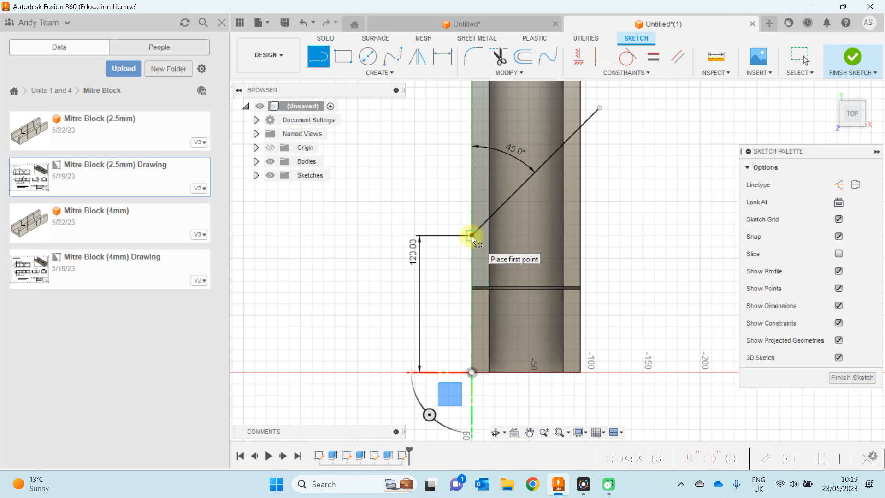
click(580, 235)
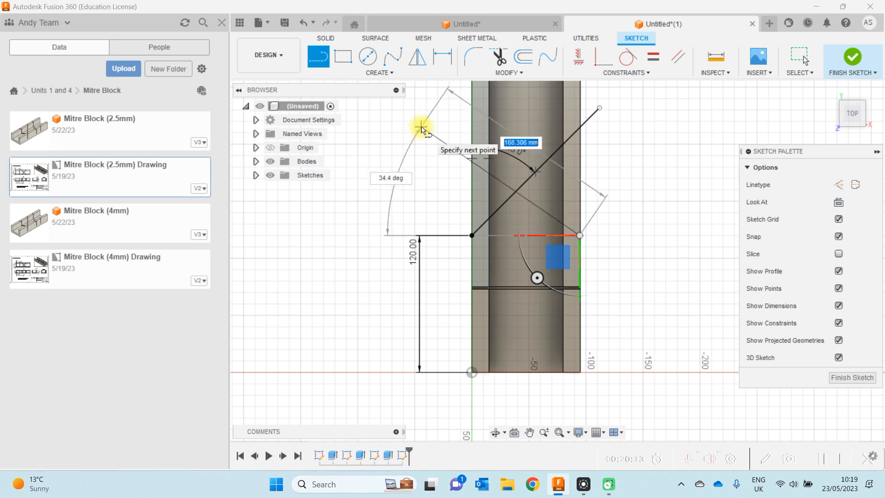
key(Tab)
text(45)
key(Tab)
key(Return)
key(Escape)
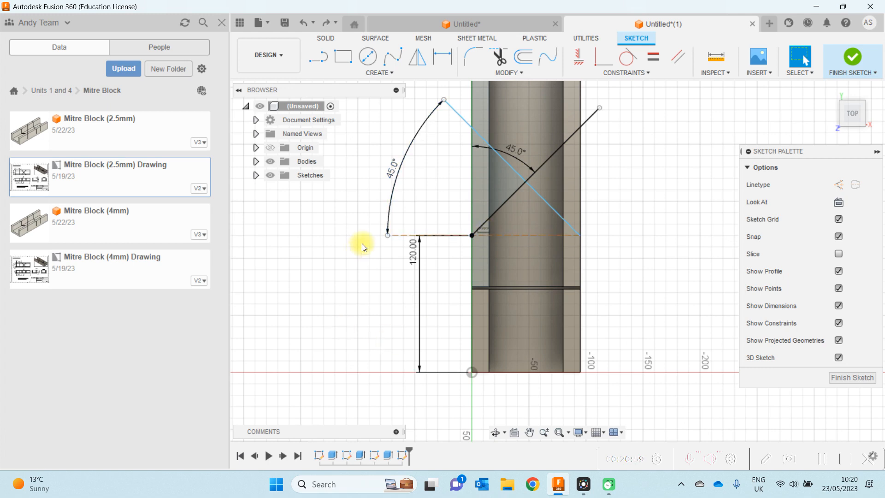
Offset the first diagonal line, which starts at the left wall's outer edge, by 2 mm to outline the first 45° slot.
click(472, 125)
click(525, 59)
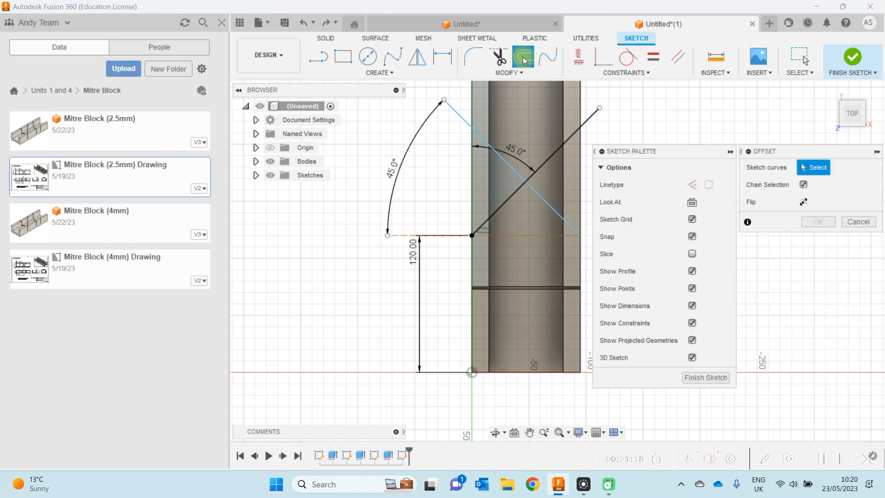
click(513, 195)
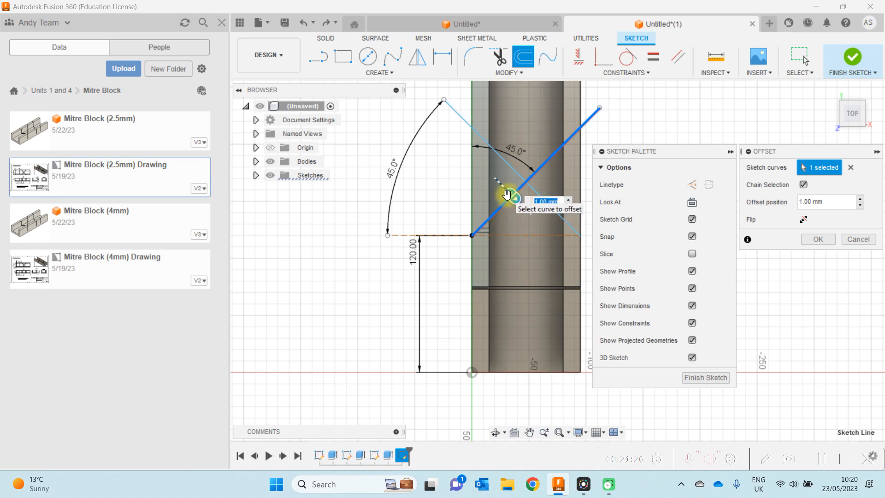
drag(507, 194, 490, 179)
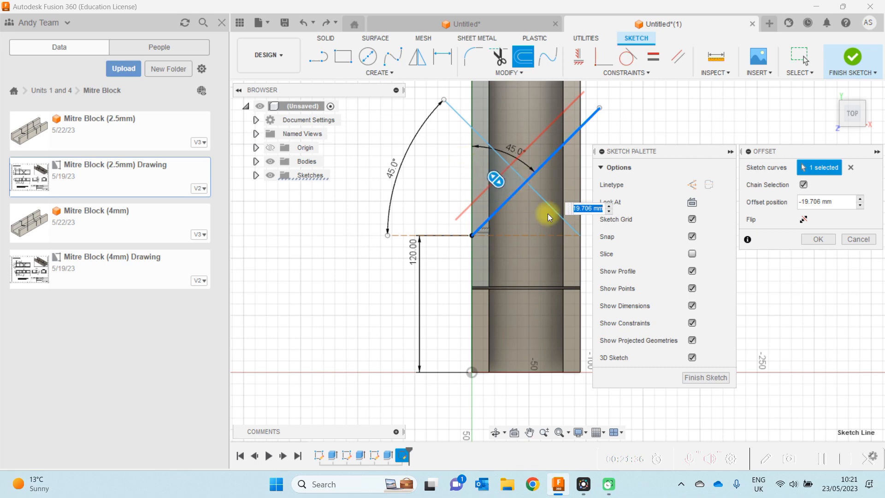
text(2)
key(Return)
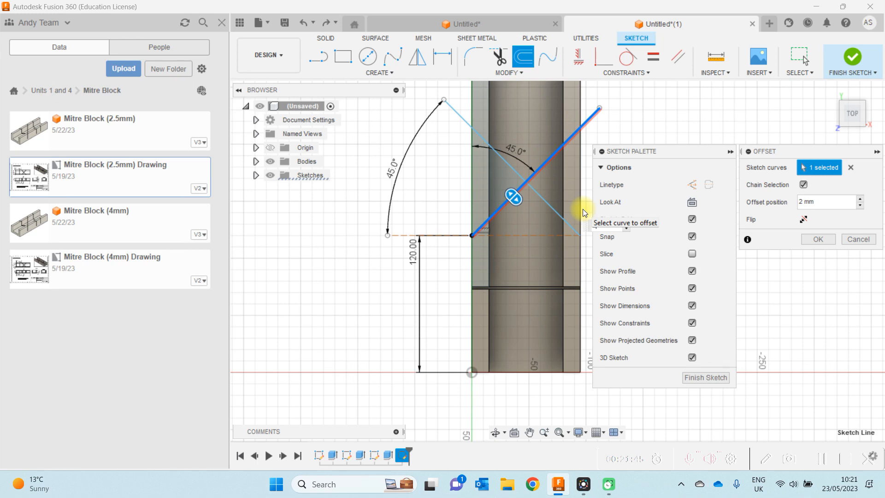
key(Return)
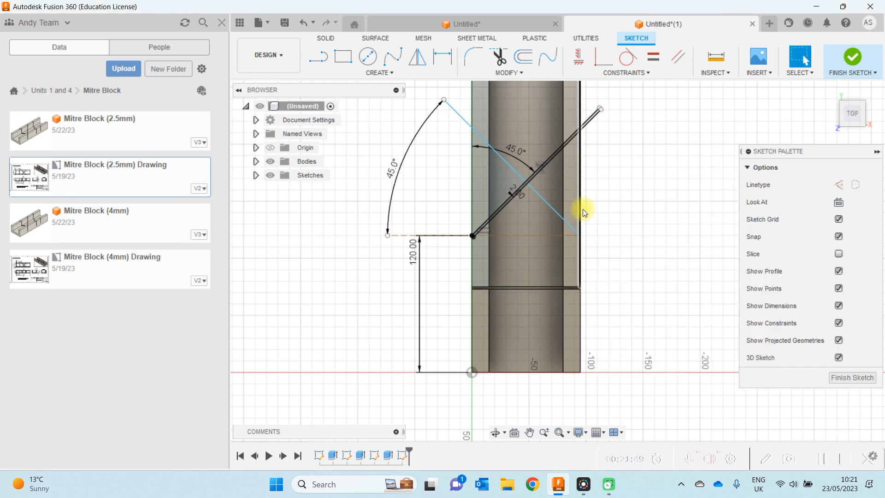
Offset the second diagonal line by 2 mm towards the block's far end to outline the crossing slot.
click(524, 60)
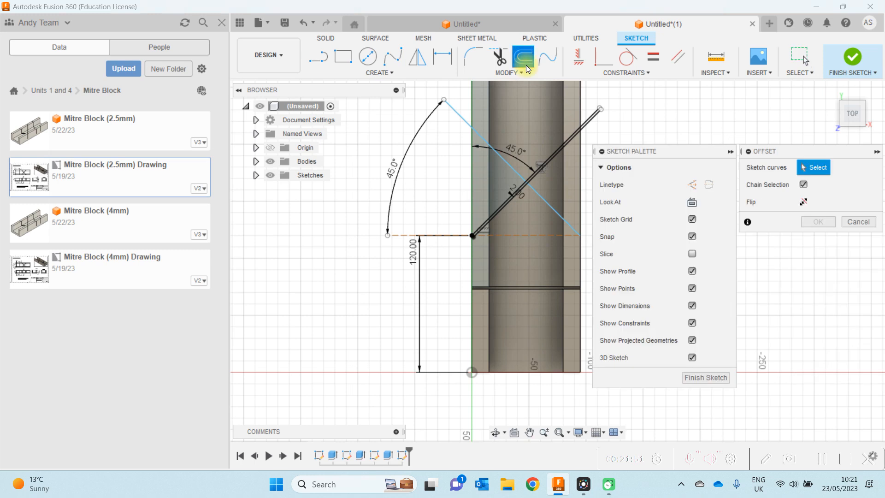
click(463, 120)
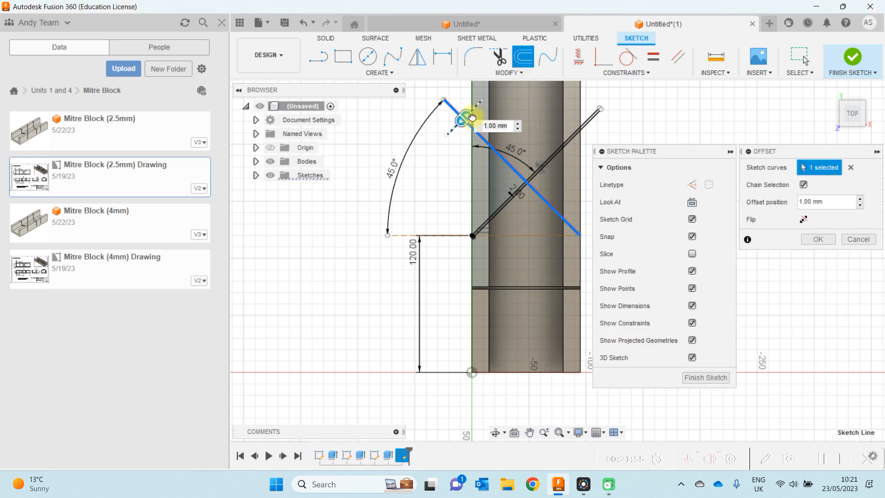
drag(475, 114, 479, 112)
key(Return)
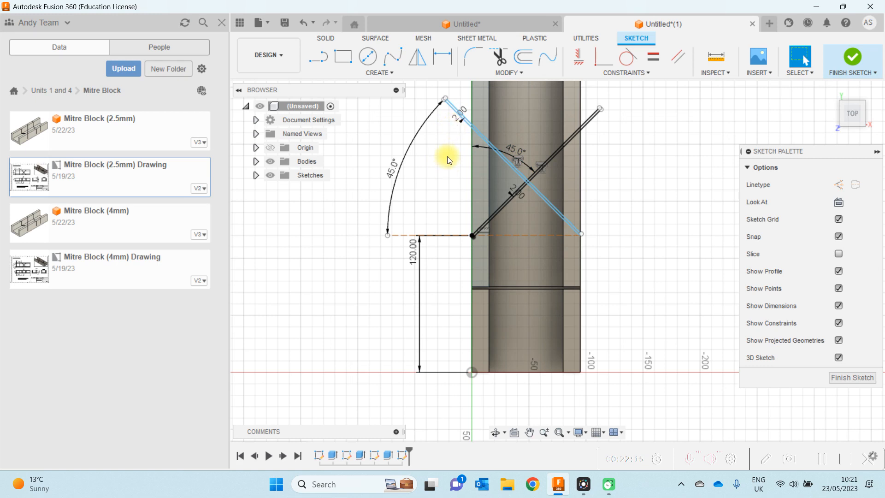
Close the second diagonal slot at the right wall's outer edge with a 2 mm line joining its two line ends.
click(544, 434)
mouse_move(397, 282)
mouse_down()
mouse_move(397, 275)
mouse_move(405, 366)
mouse_up()
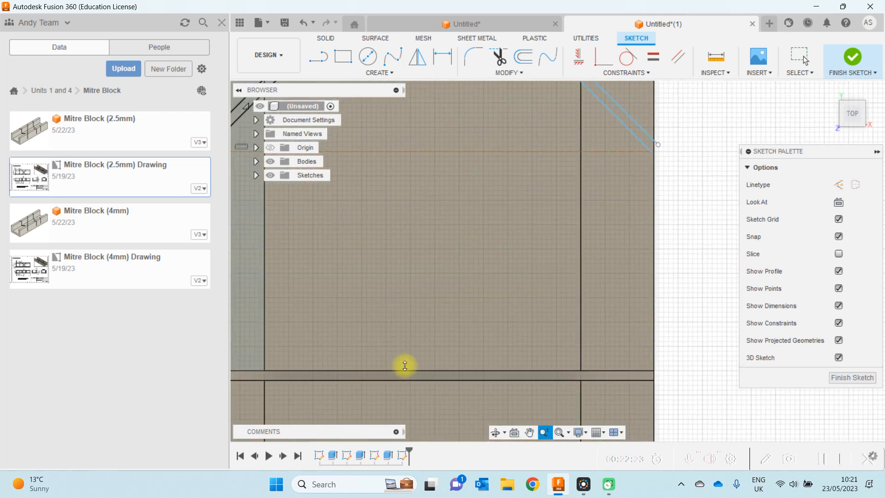
click(530, 432)
drag(533, 291, 455, 377)
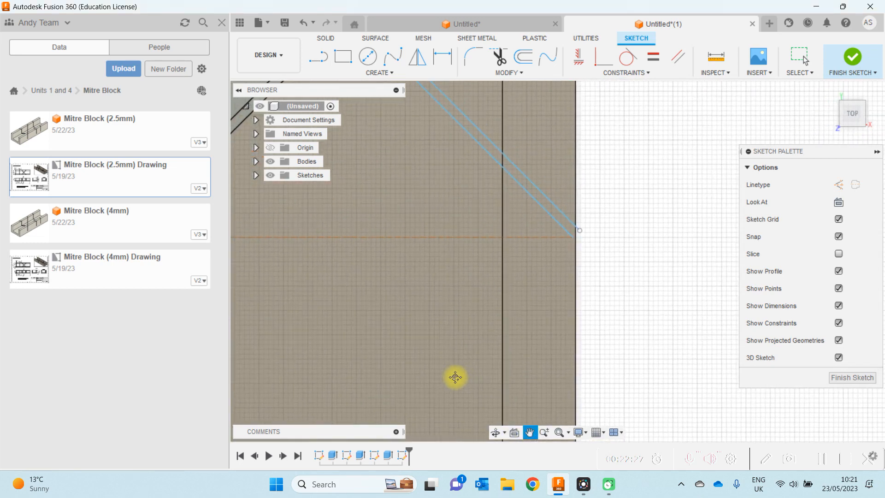
click(320, 59)
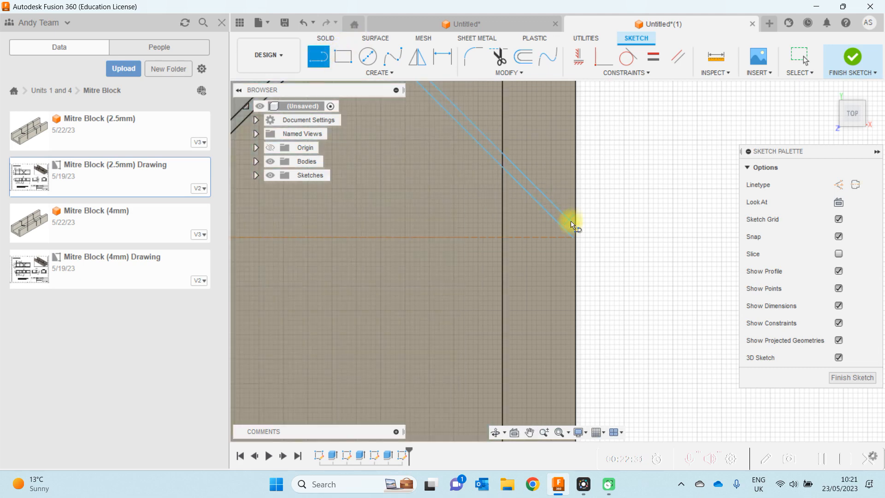
click(580, 231)
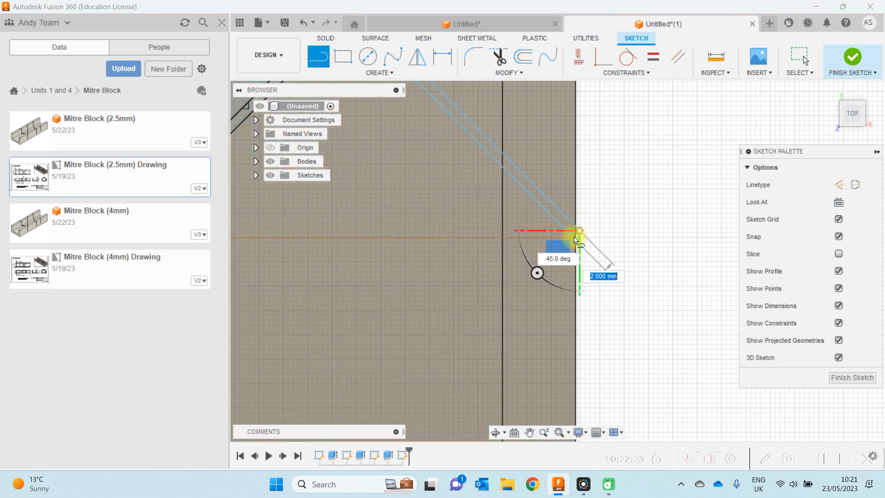
click(574, 238)
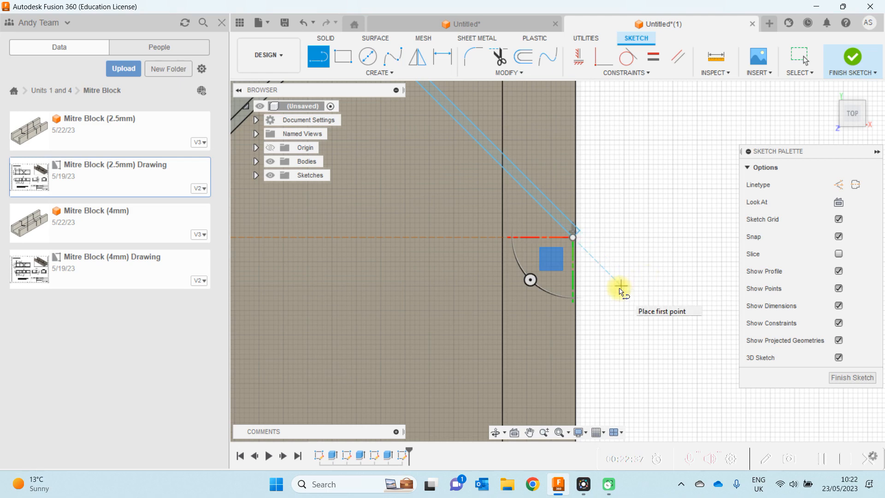
key(Escape)
Set the first diagonal slot's offset dimension to -2 mm so the offset line moves to the opposite side.
click(529, 431)
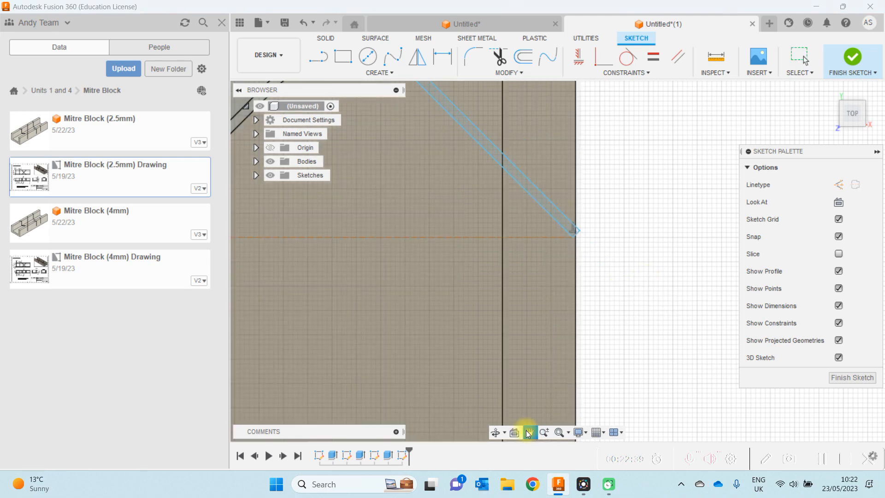
mouse_move(356, 316)
mouse_down()
mouse_move(484, 306)
mouse_move(596, 312)
mouse_move(615, 323)
mouse_up()
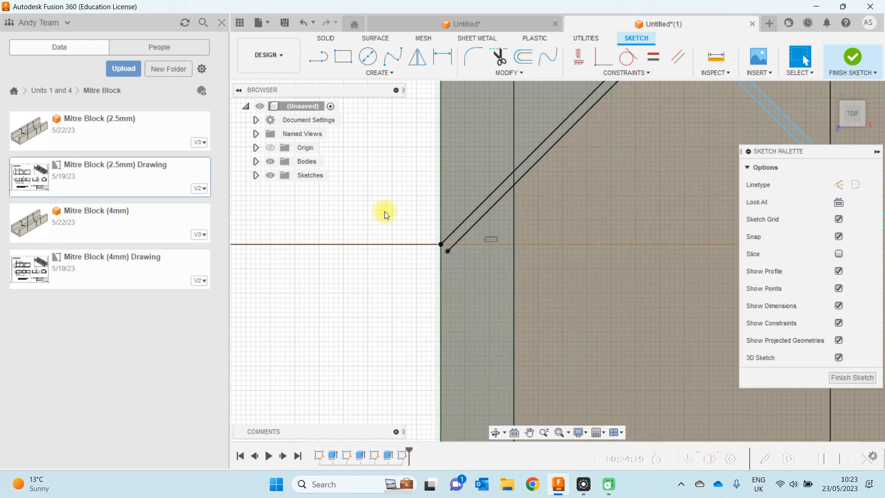
click(530, 433)
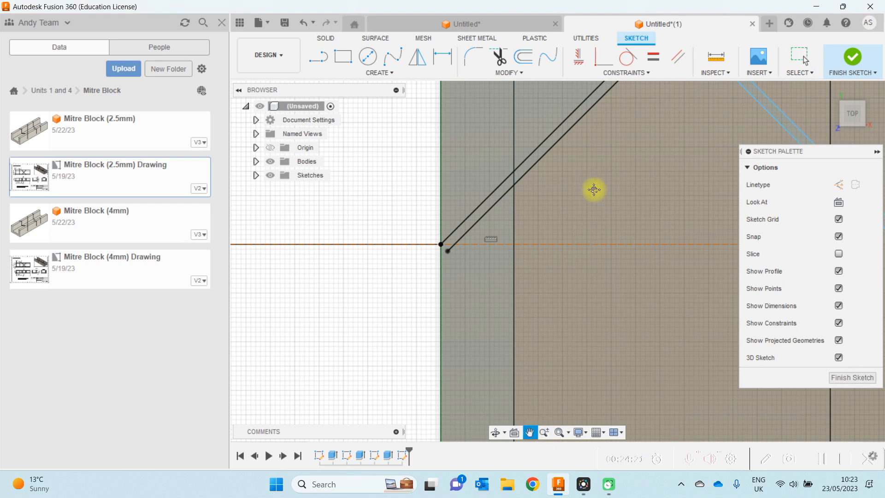
drag(618, 154, 578, 255)
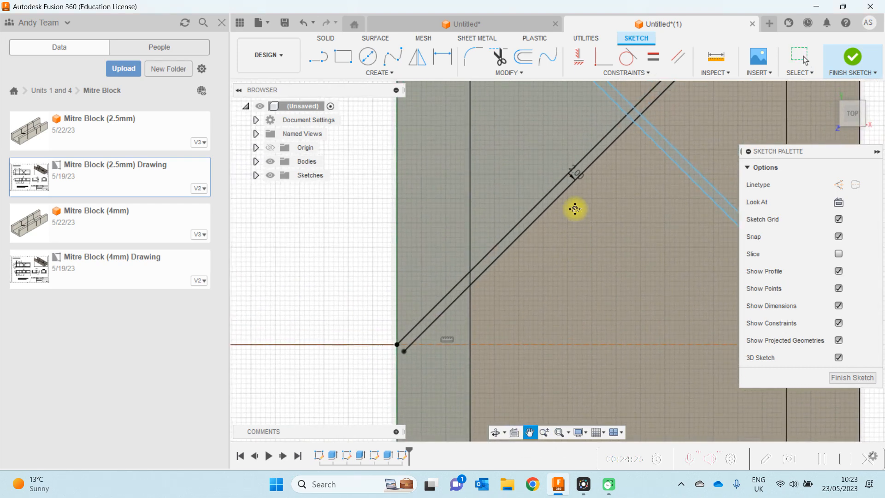
key(Escape)
click(572, 173)
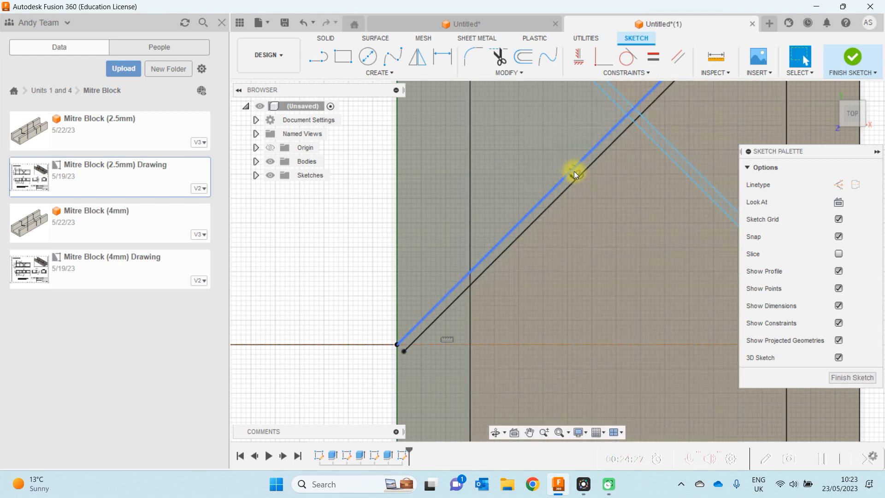
key(o)
click(576, 174)
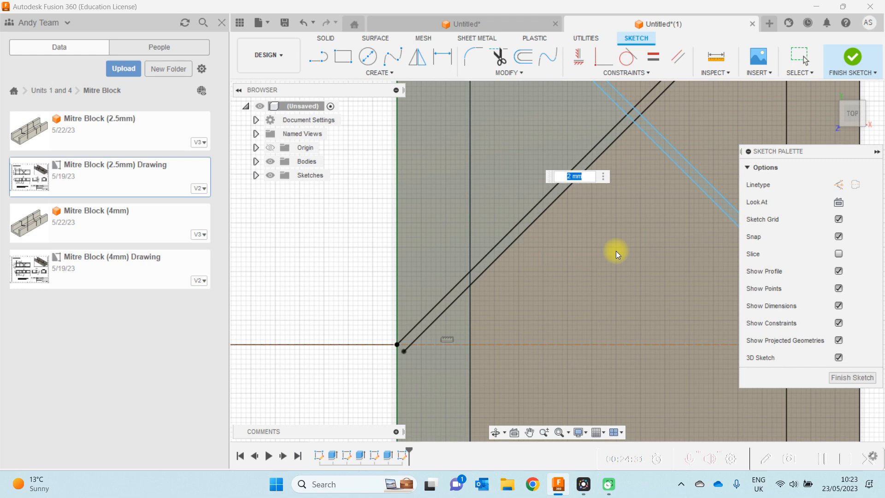
text(-2)
key(Return)
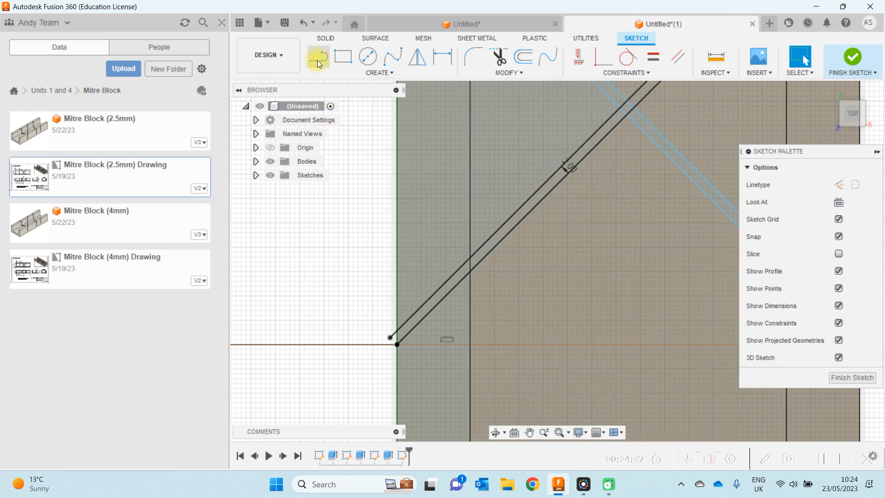
Join the two line ends of the first diagonal slot at the left wall's outer edge with a short line.
click(318, 57)
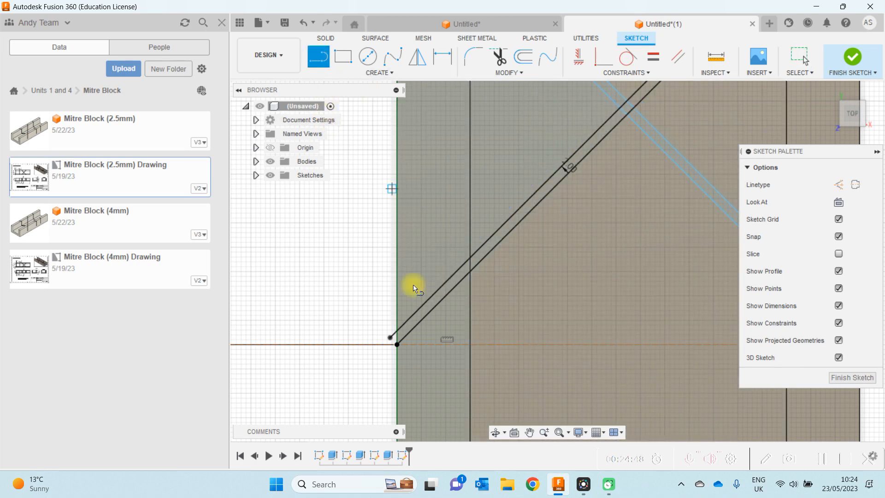
click(392, 343)
click(390, 338)
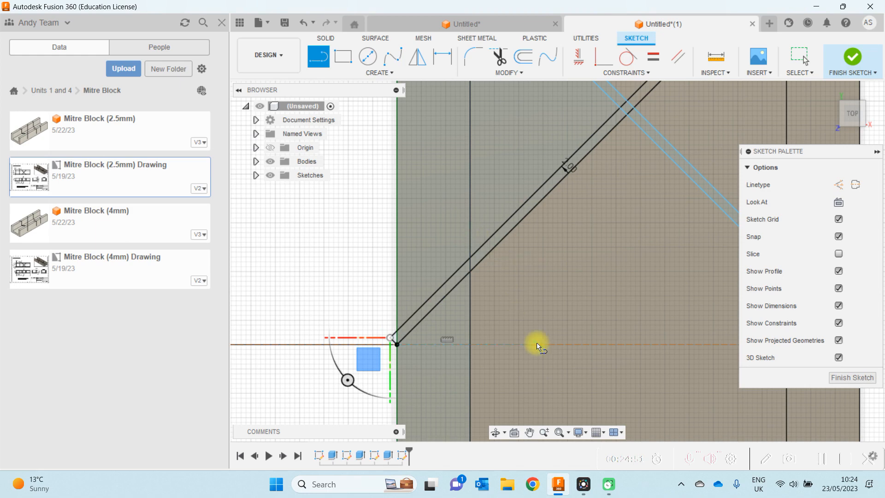
Close the second diagonal slot's far end, outside the left wall, with a short line between its two endpoints.
click(529, 432)
drag(458, 194, 451, 418)
drag(389, 268, 431, 339)
drag(347, 264, 464, 391)
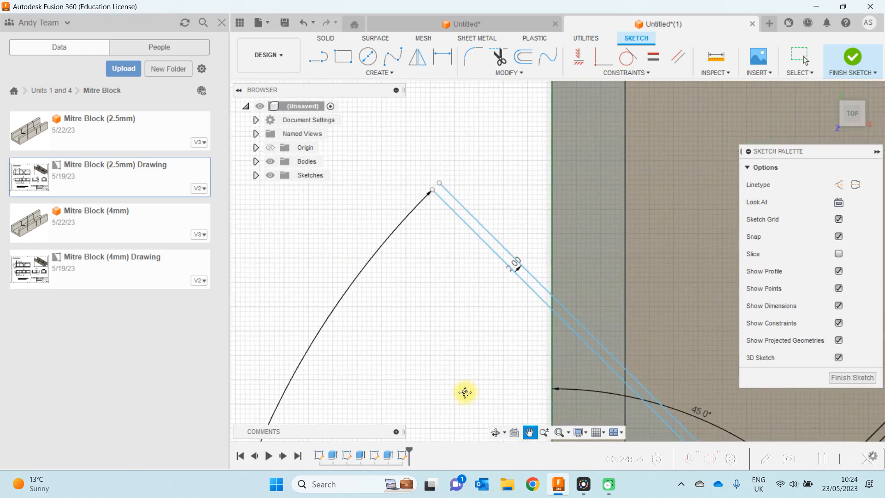
click(318, 56)
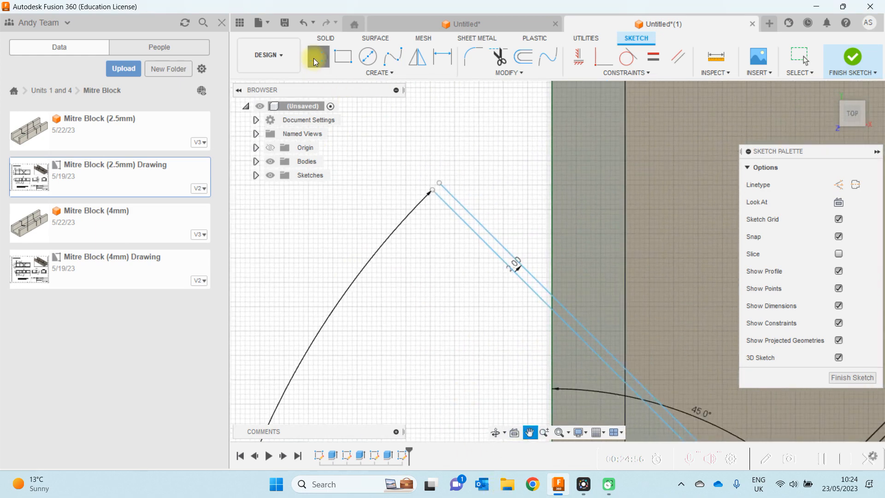
click(431, 191)
click(439, 183)
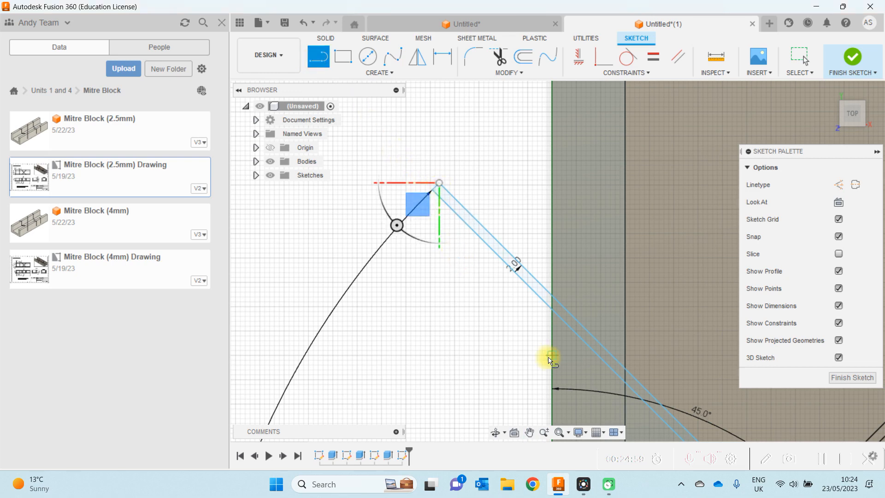
Close the first diagonal slot's far end beyond the right wall with a 2 mm line and finish the sketch.
click(530, 432)
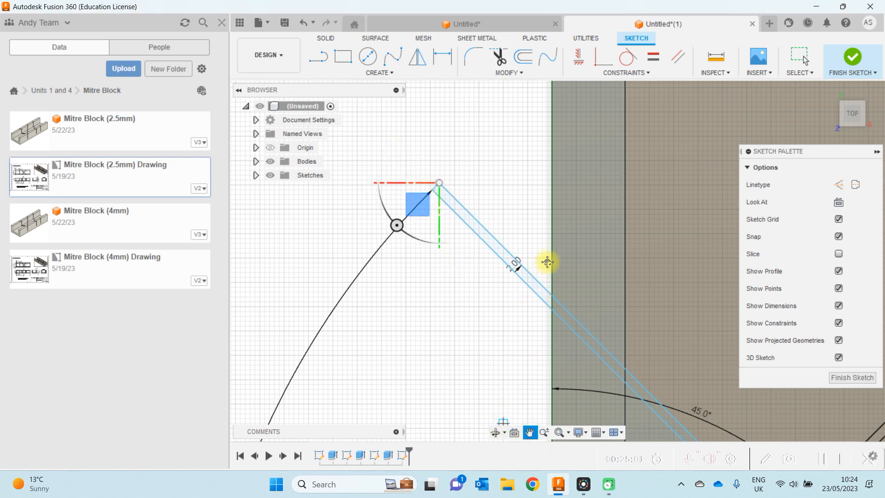
mouse_move(575, 250)
mouse_down()
mouse_move(265, 263)
mouse_move(184, 281)
mouse_up()
drag(593, 275, 515, 290)
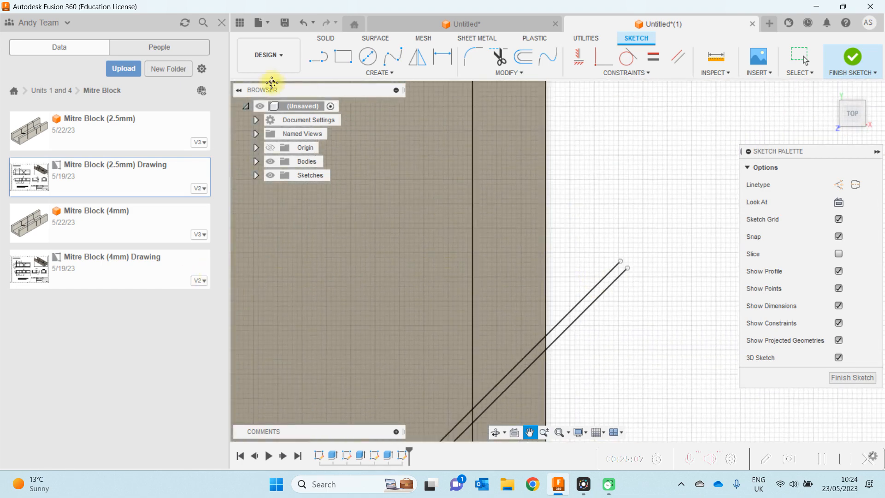
click(324, 59)
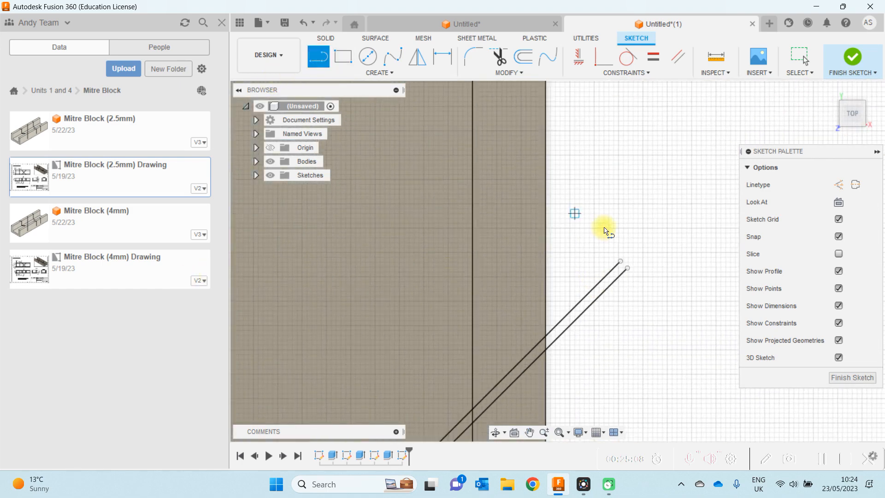
click(622, 264)
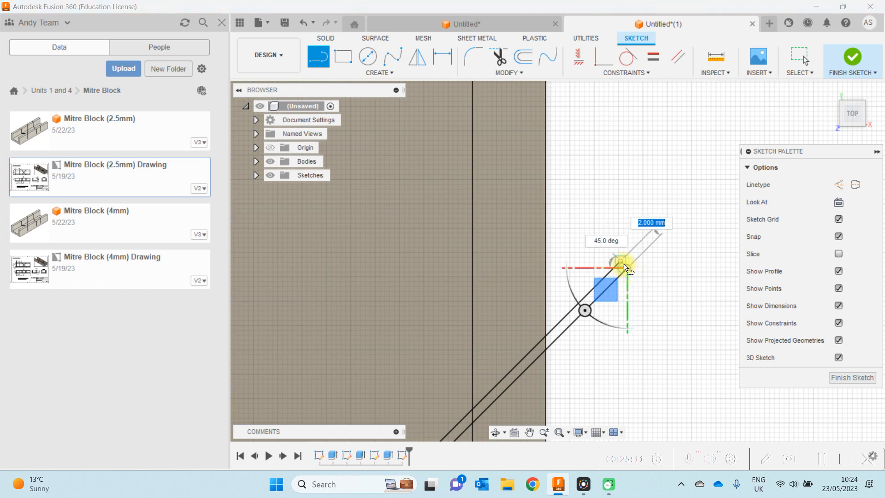
key(Escape)
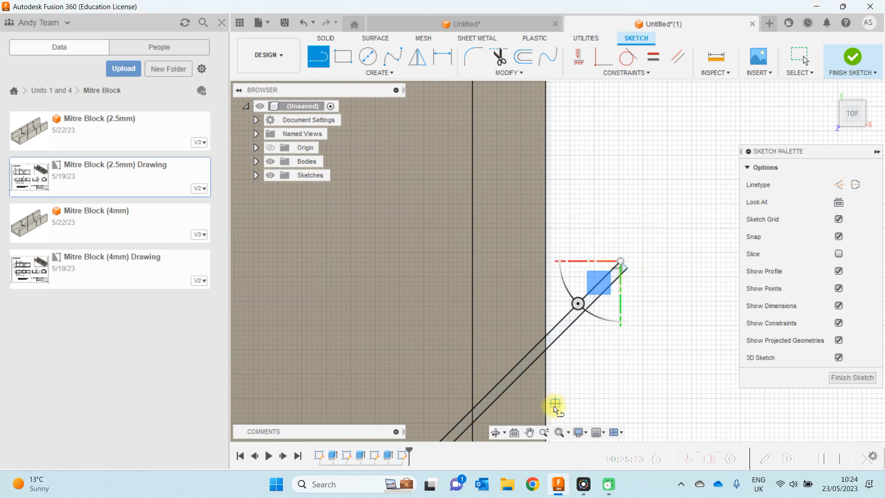
click(559, 437)
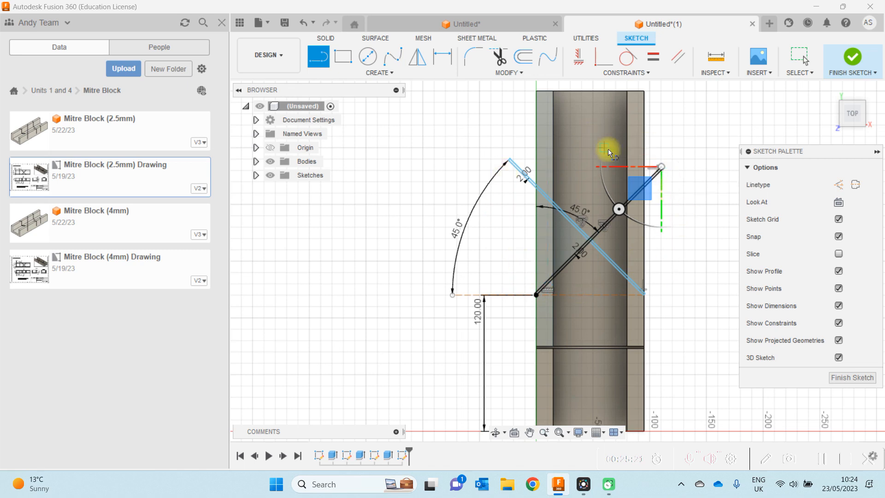
click(849, 377)
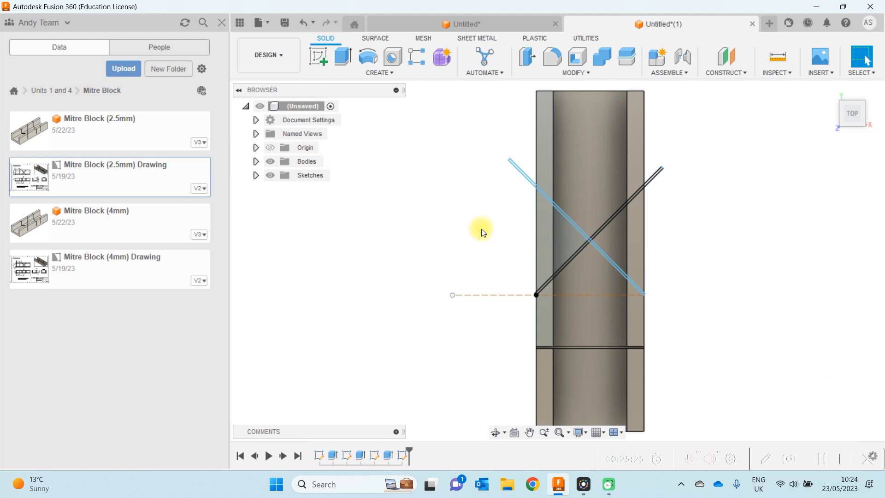
Start an extrusion and select all profile regions of the two crossing diagonal slots, including the ends outside the walls.
click(344, 58)
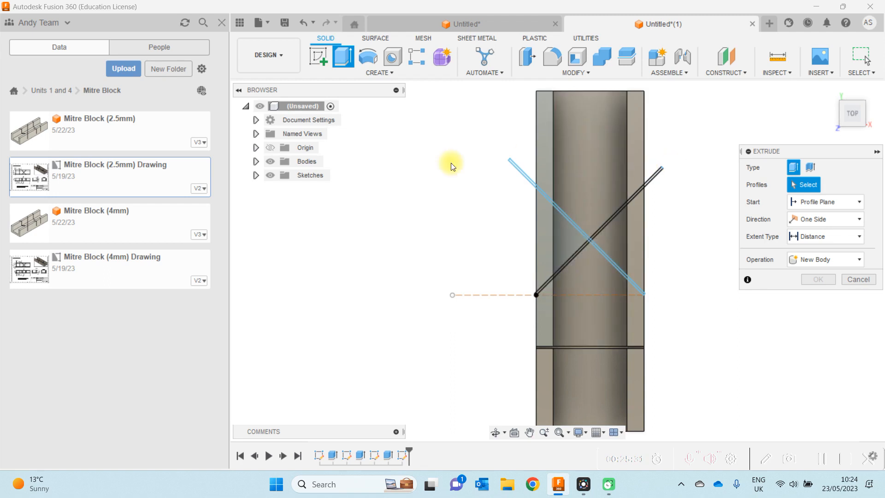
click(571, 258)
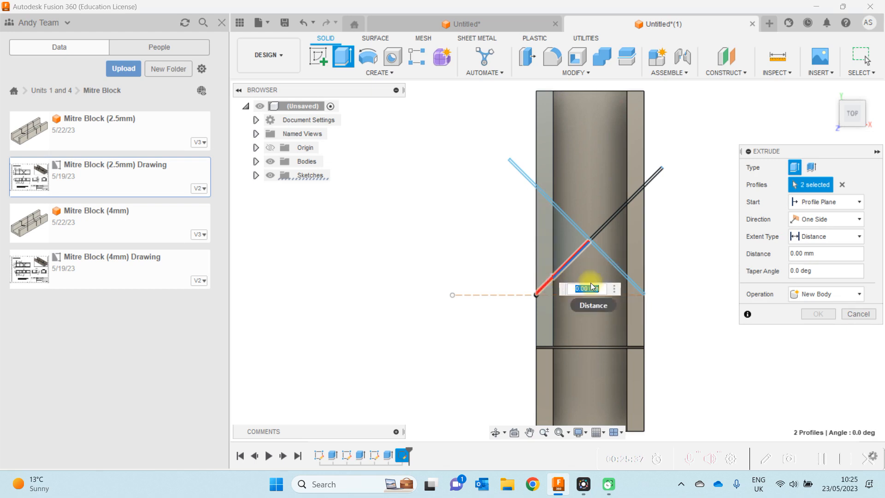
click(590, 283)
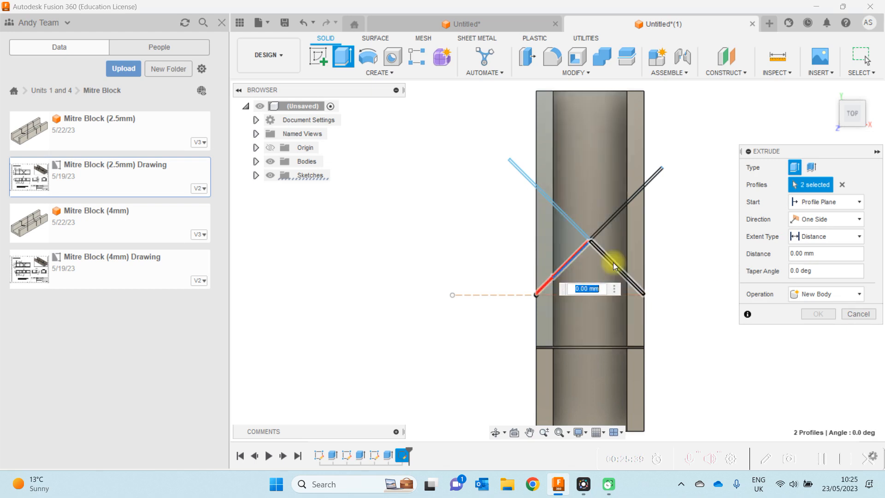
click(613, 263)
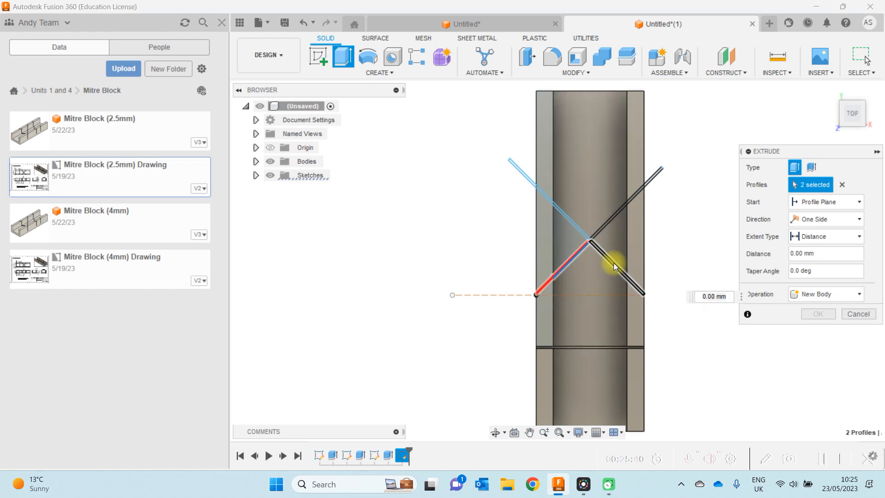
click(570, 223)
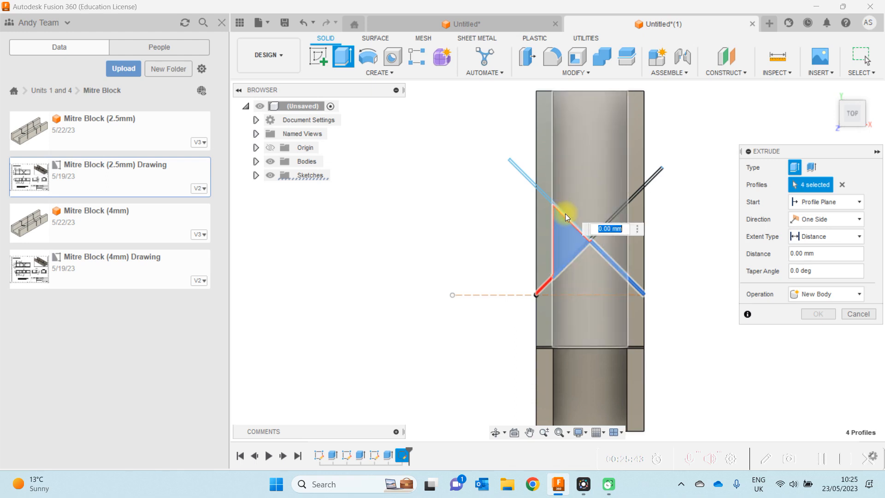
click(566, 222)
click(574, 221)
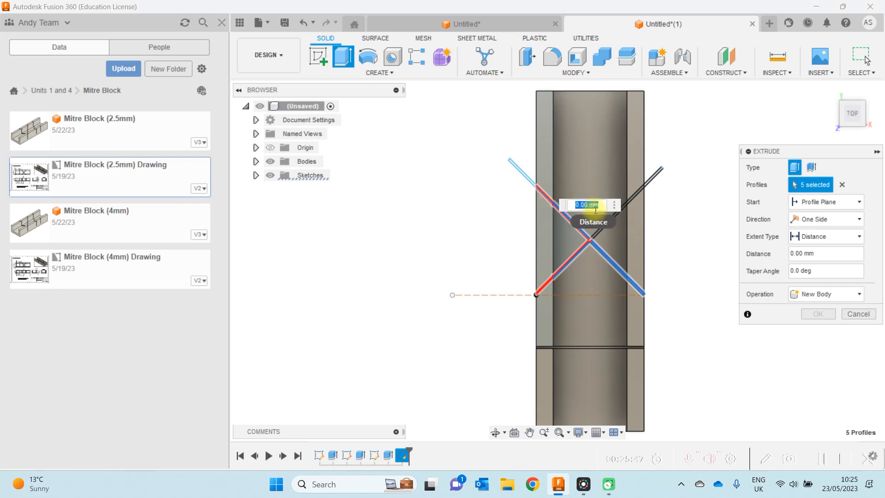
click(601, 216)
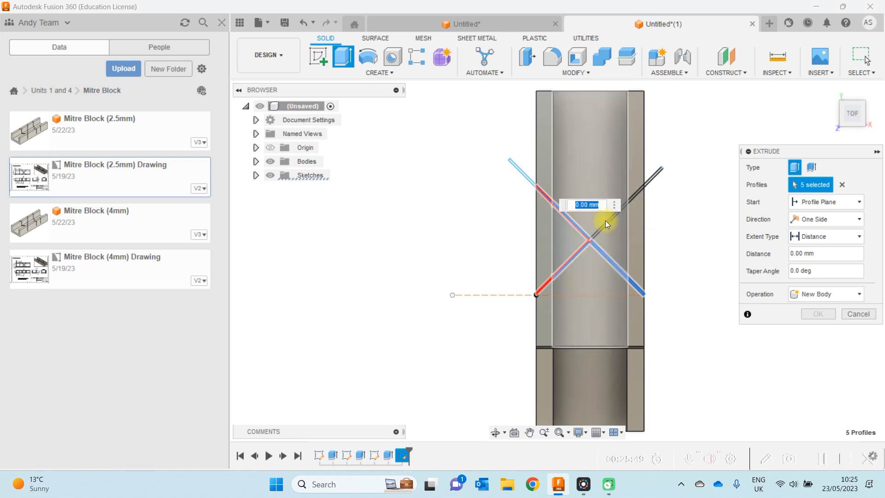
click(606, 223)
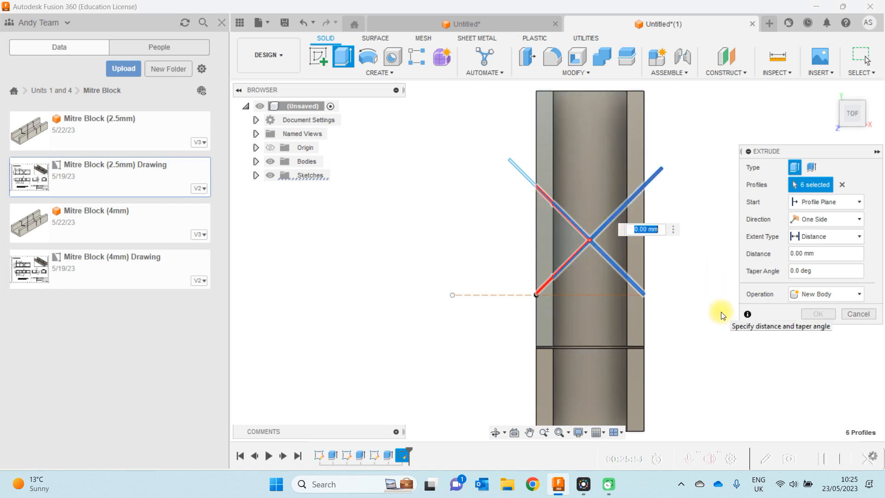
click(524, 175)
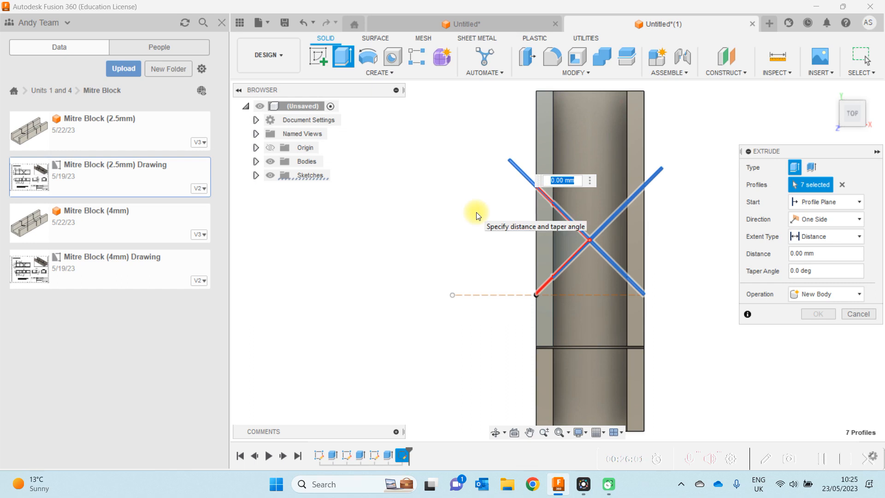
Cut the selected diagonal slot profiles down into the block with an extrude distance of -47 mm.
click(856, 293)
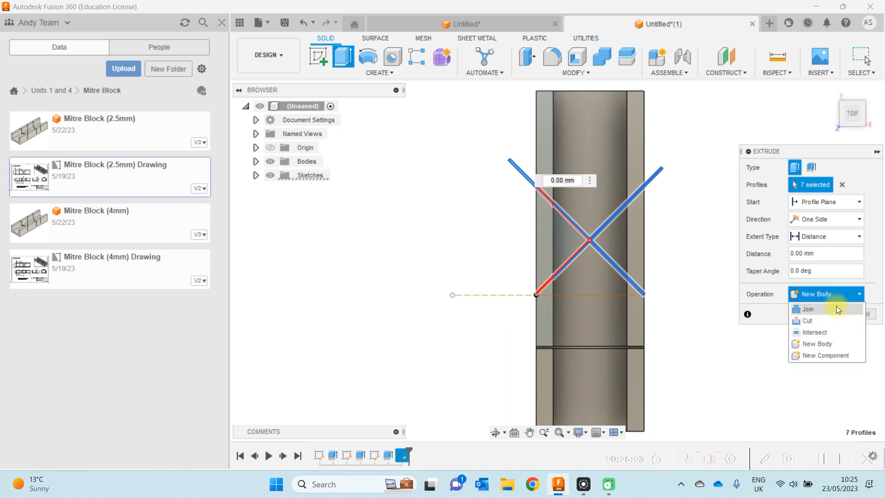
click(825, 319)
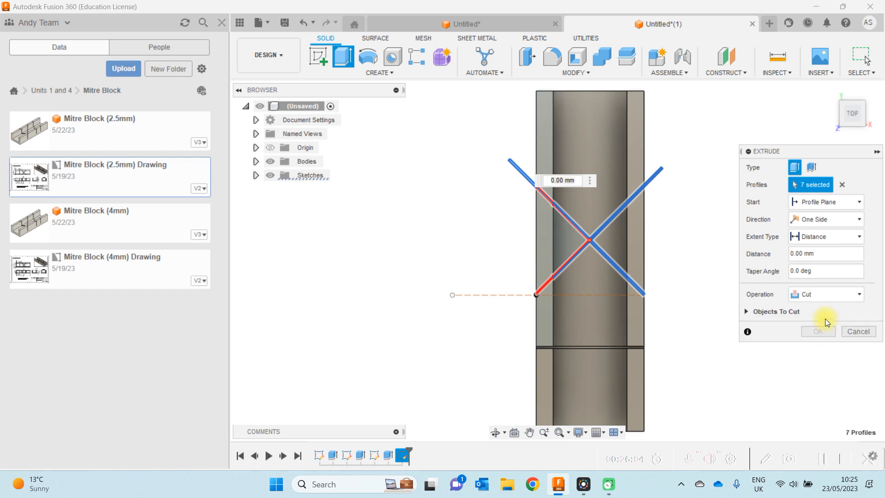
click(494, 431)
drag(456, 377, 396, 316)
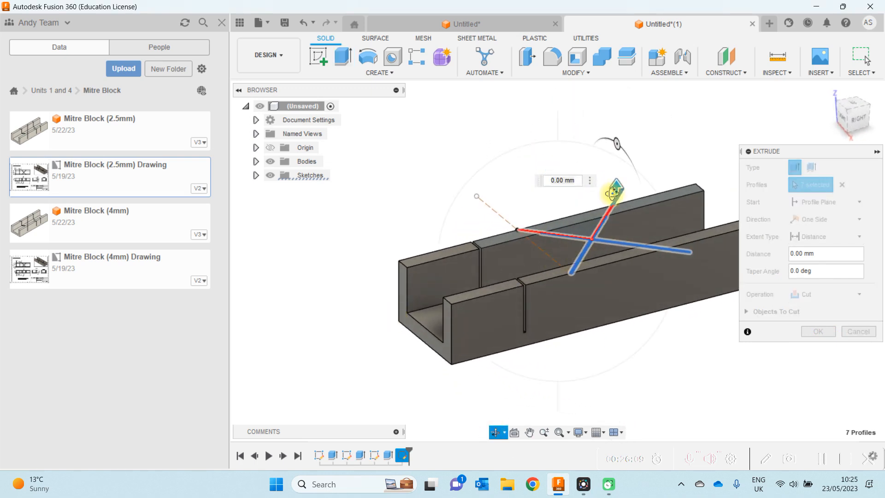
key(Escape)
drag(616, 190, 627, 275)
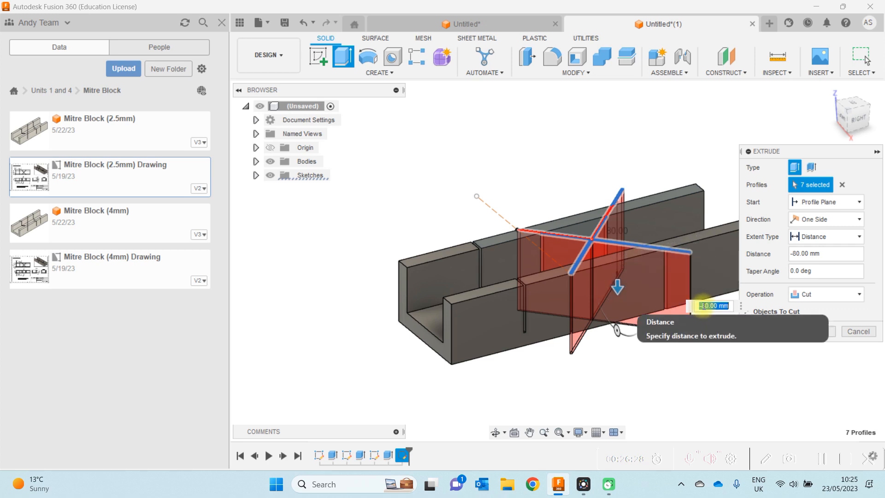
text(7)
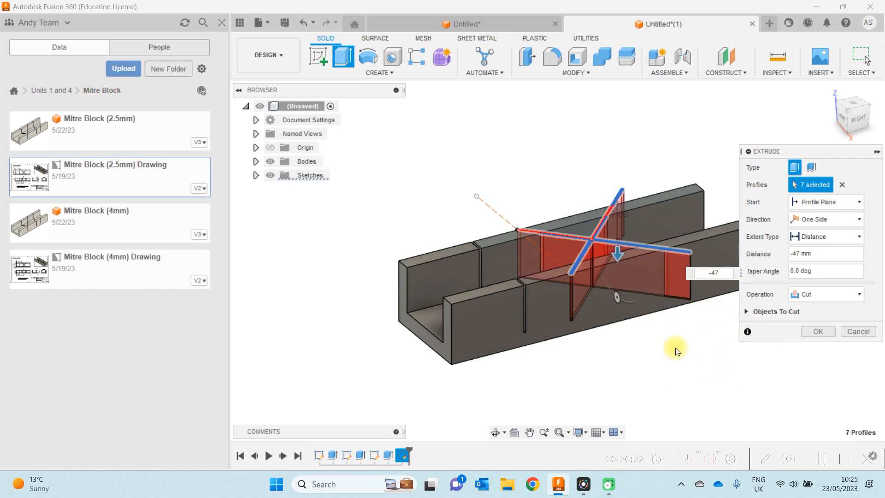
click(814, 330)
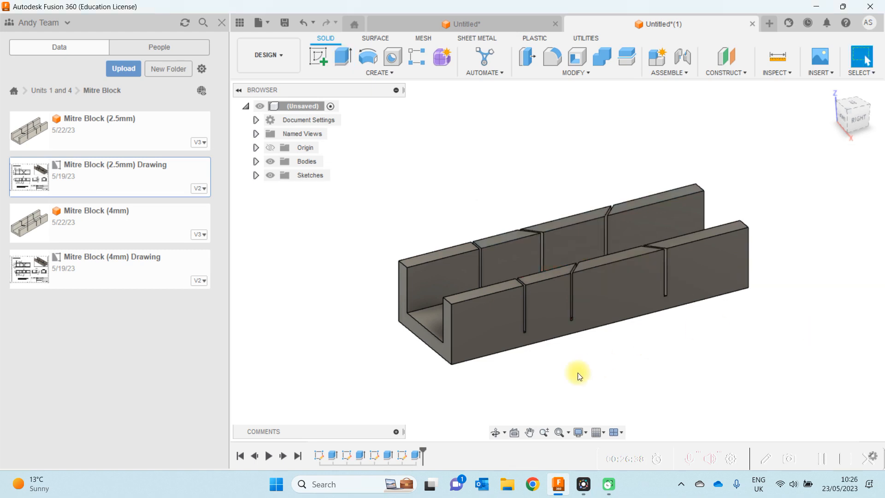
Set up a shell on the block's underside face with an inside thickness of 4 mm.
click(493, 432)
drag(525, 365, 497, 361)
drag(478, 357, 536, 372)
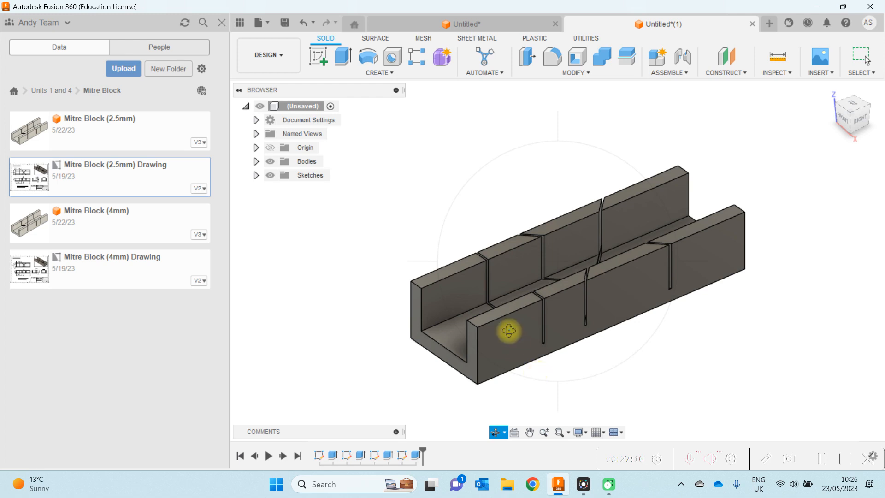
drag(466, 351, 381, 334)
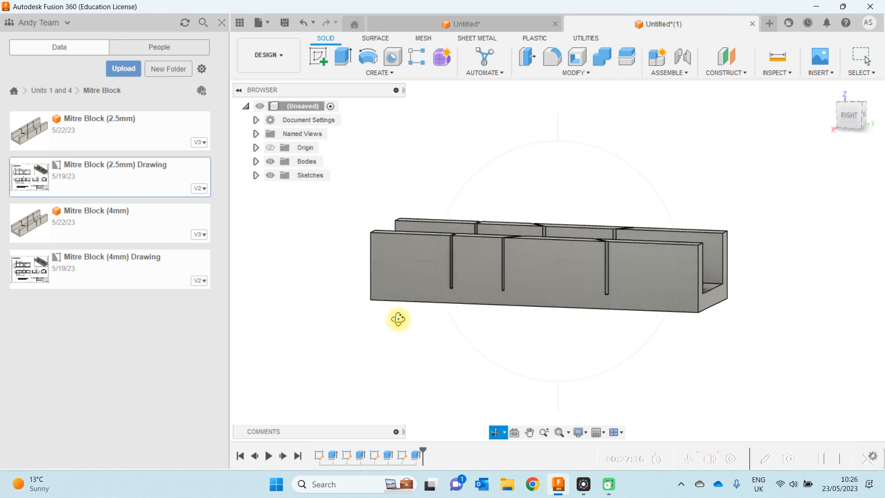
drag(399, 264, 392, 213)
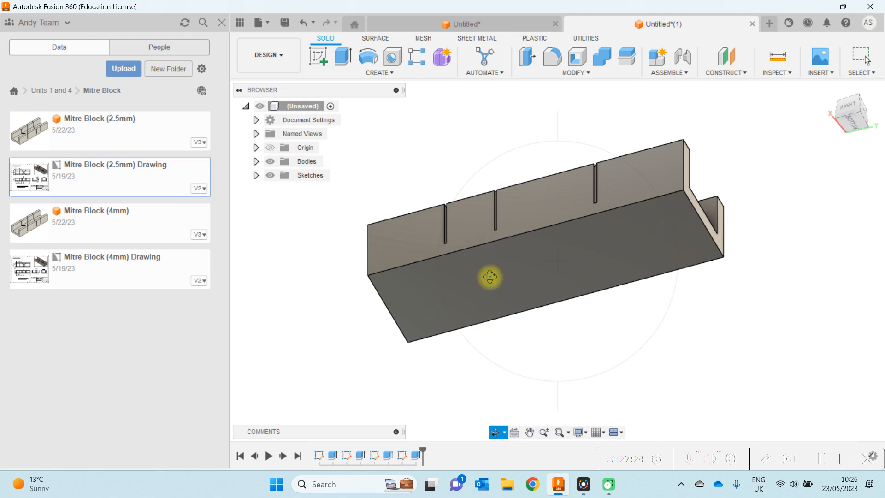
click(578, 57)
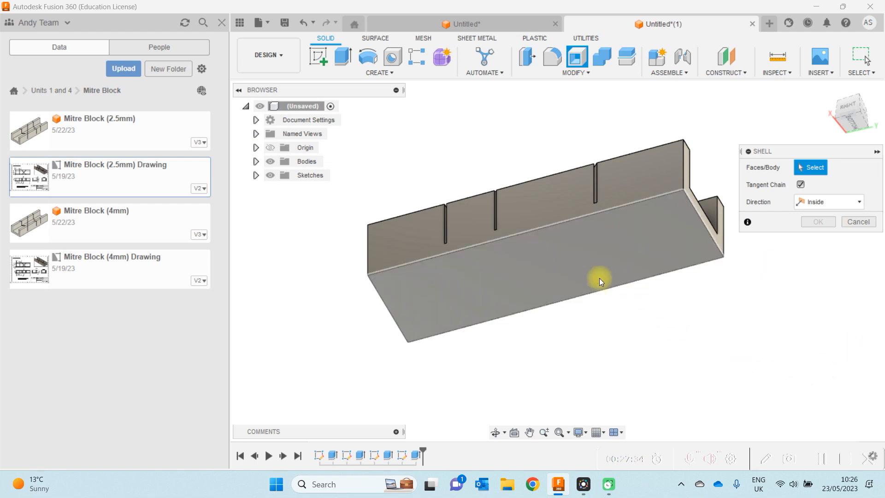
click(569, 273)
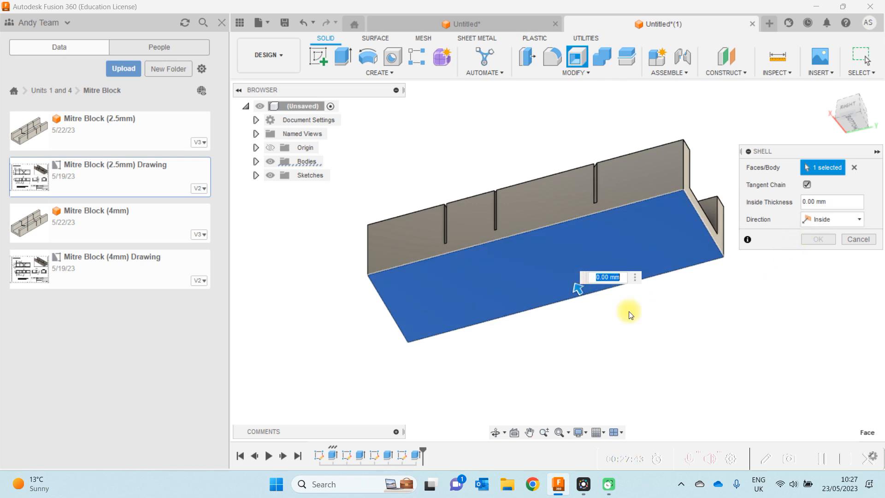
click(860, 223)
click(859, 223)
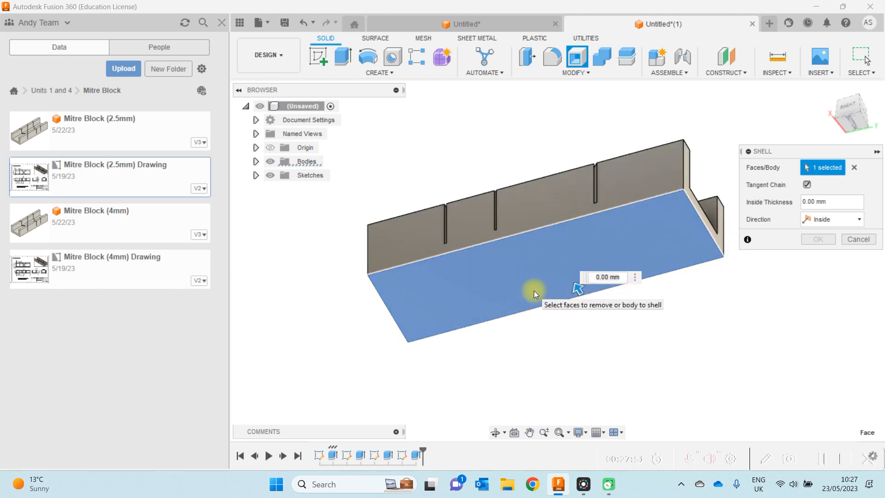
double_click(811, 201)
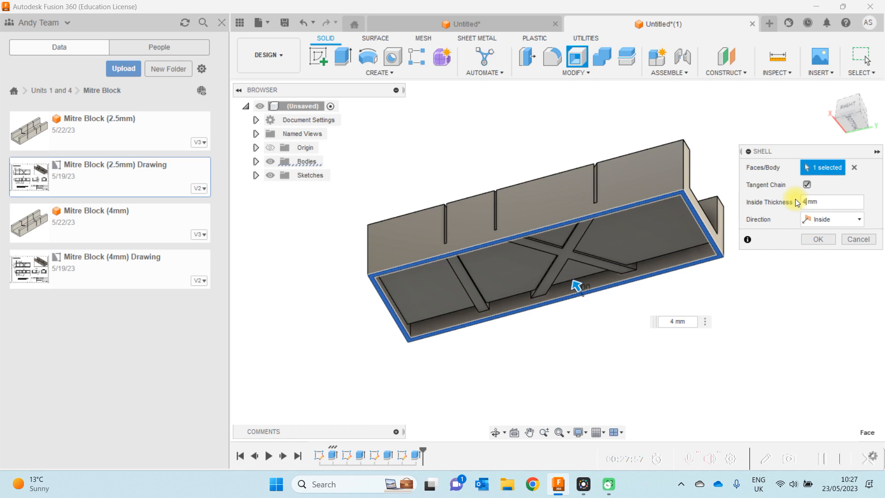
Check the shell preview from below and above the block and apply the shell.
click(495, 432)
drag(490, 395, 596, 324)
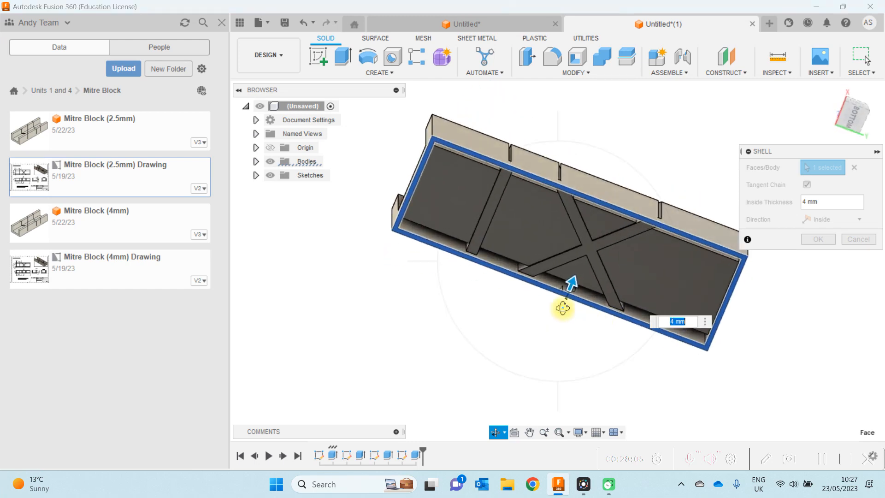
mouse_move(443, 294)
mouse_down()
mouse_move(455, 273)
mouse_move(445, 286)
mouse_up()
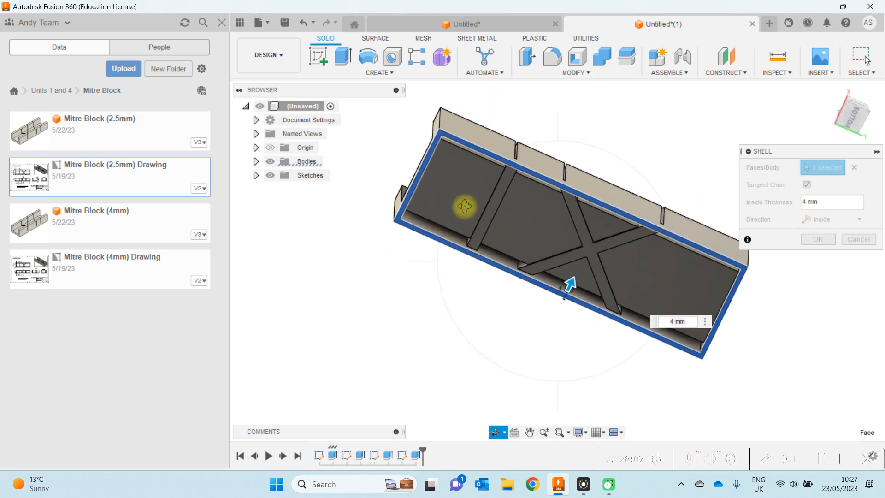
drag(464, 211, 460, 306)
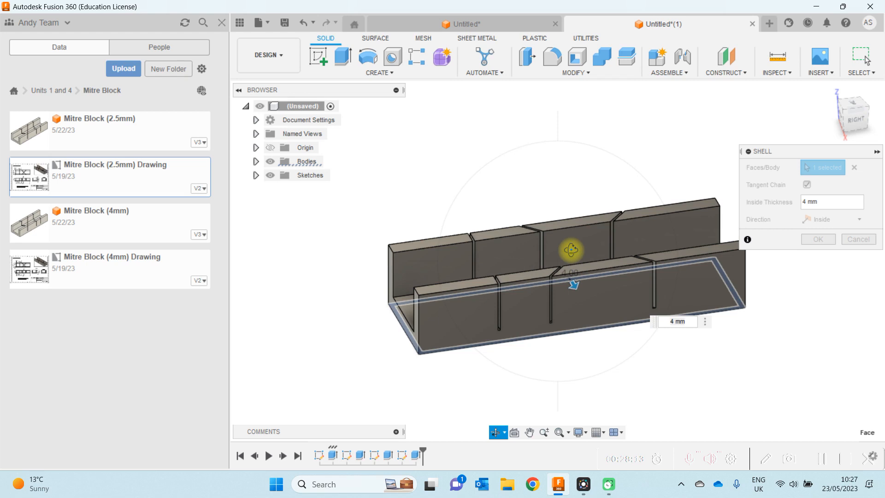
key(Escape)
click(815, 240)
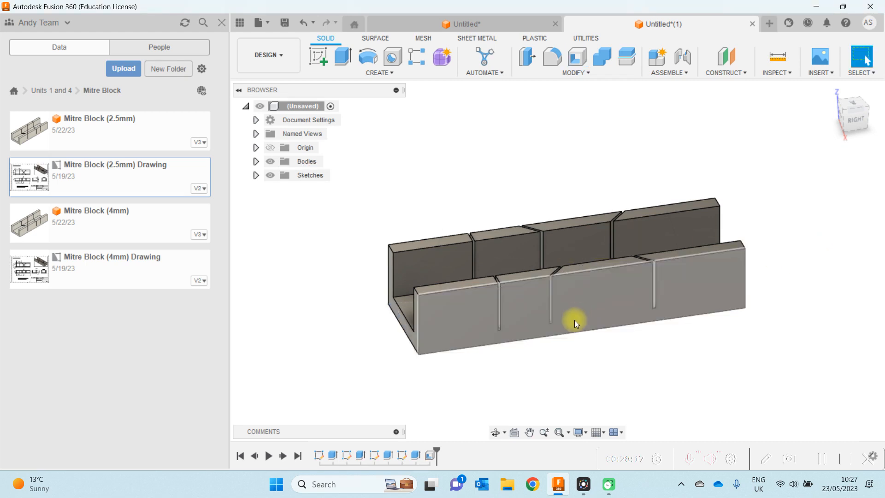
Examine the mitre block body's physical properties, such as mass, volume and material, and deselect the body.
click(493, 433)
drag(510, 349, 345, 353)
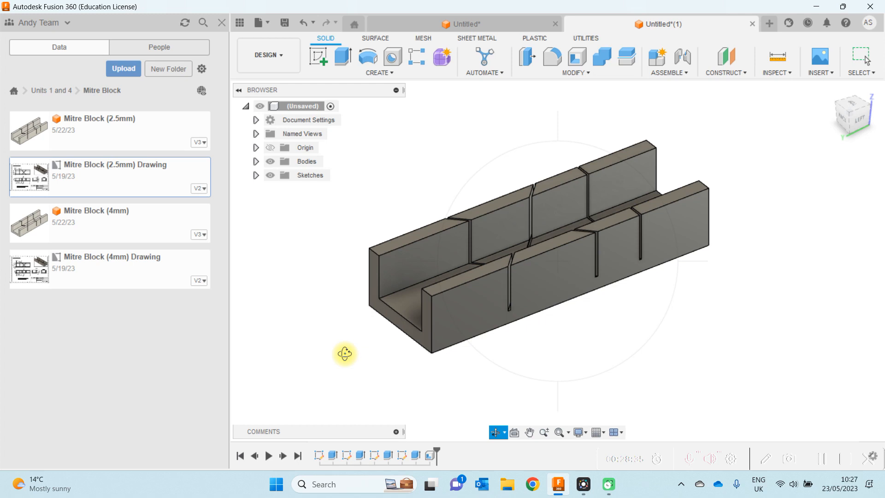
click(256, 161)
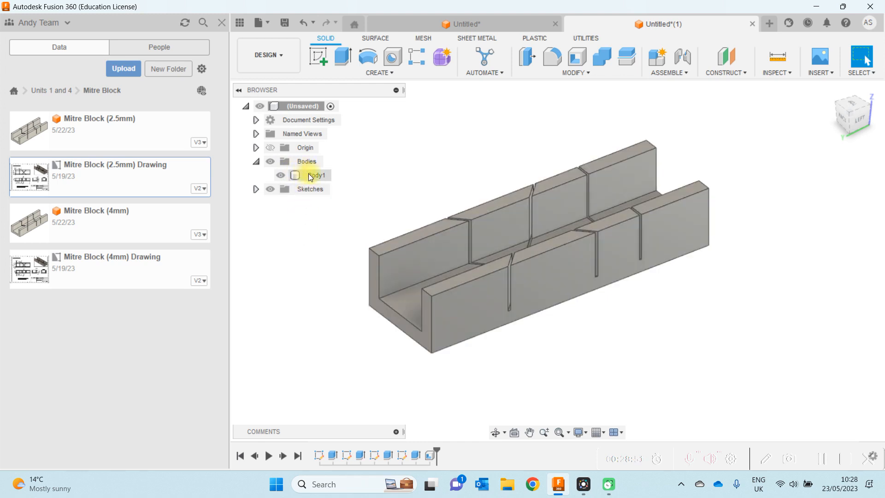
click(308, 176)
right_click(308, 175)
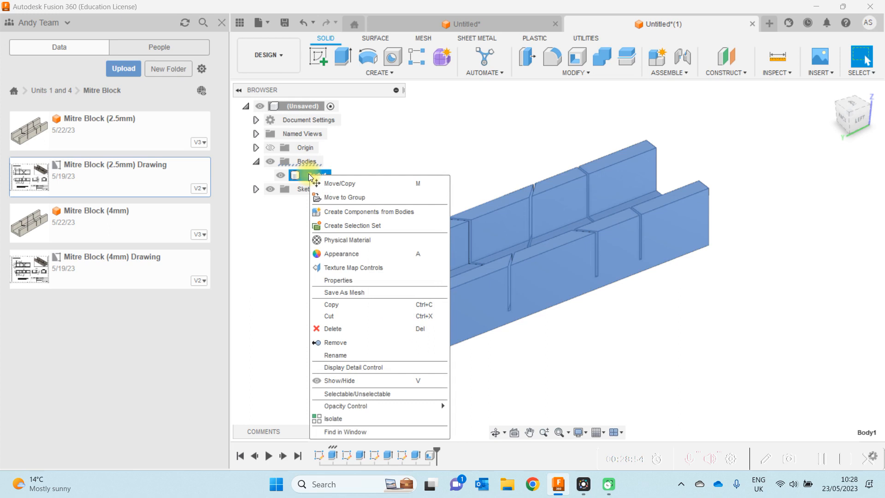
click(350, 281)
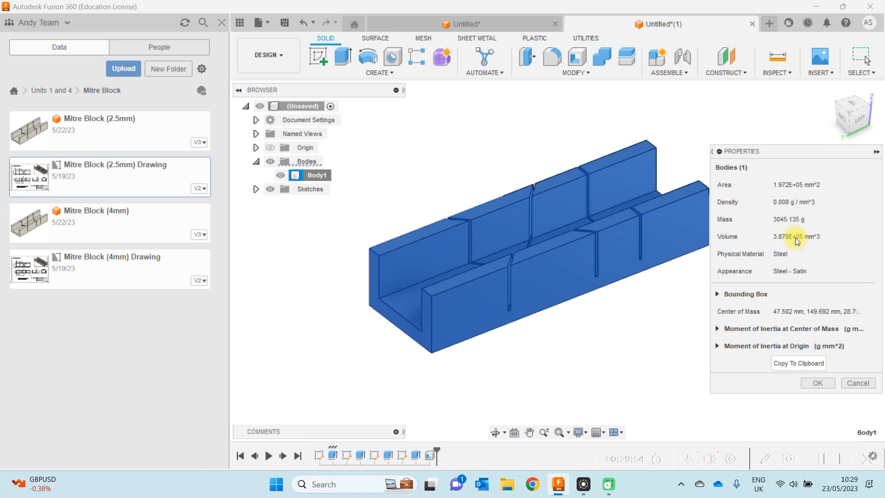
click(816, 383)
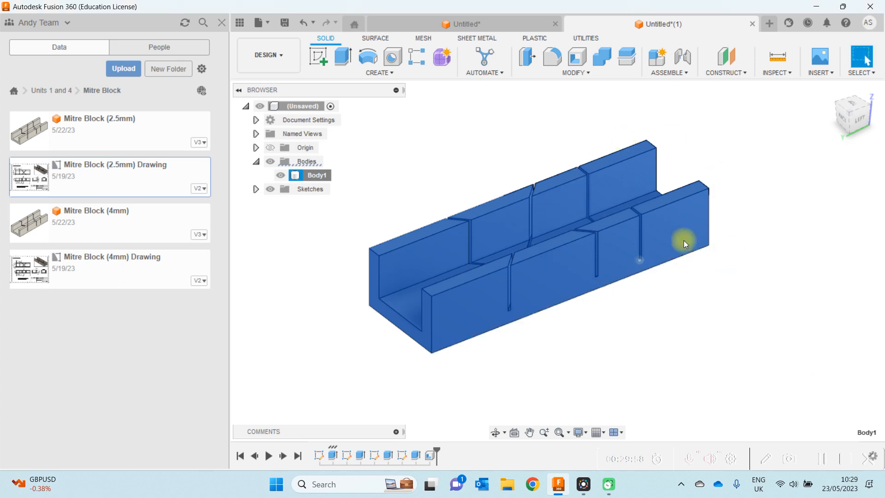
click(516, 148)
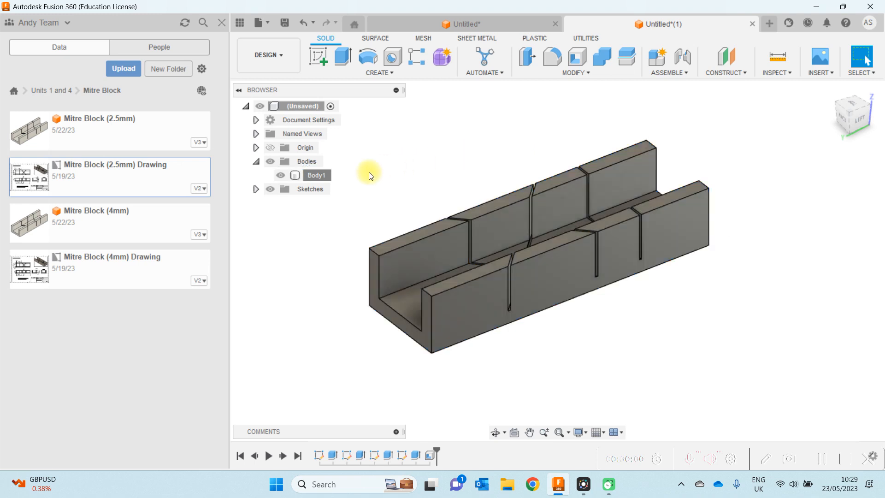
Assign the physical material ABS Plastic from the Fusion 360 Material Library's Plastic category to the mitre block body.
click(306, 175)
right_click(307, 175)
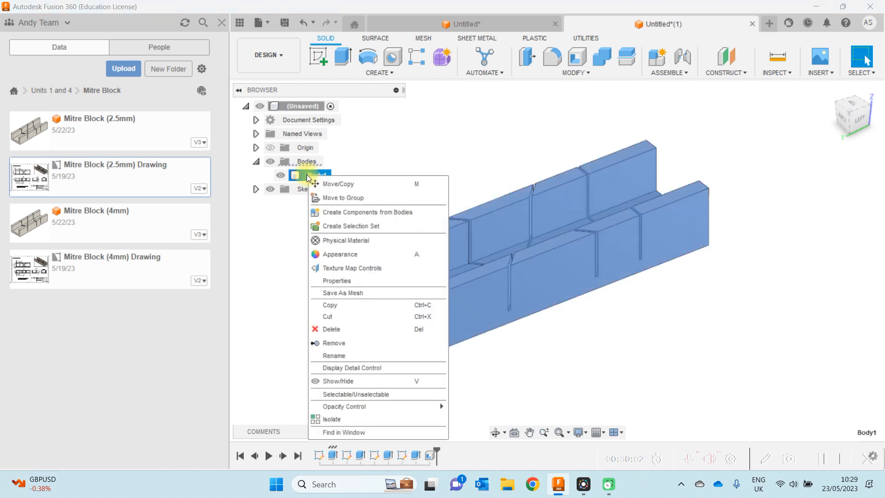
click(367, 242)
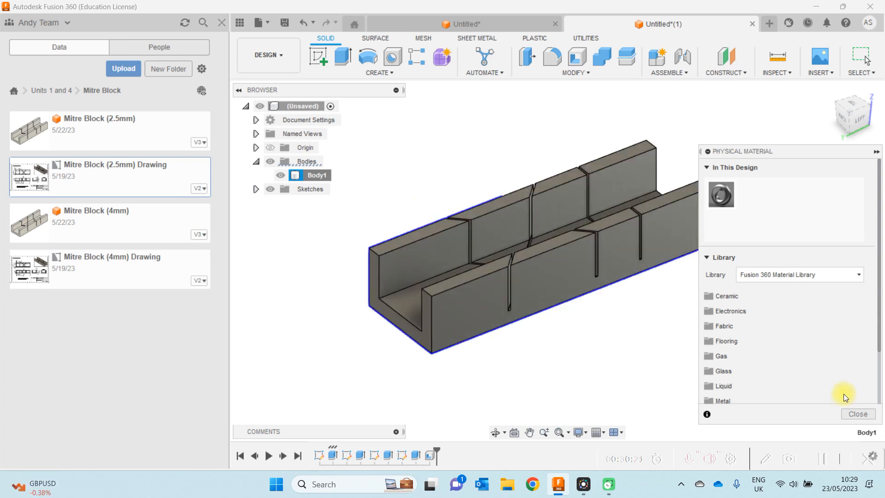
right_click(879, 313)
click(877, 295)
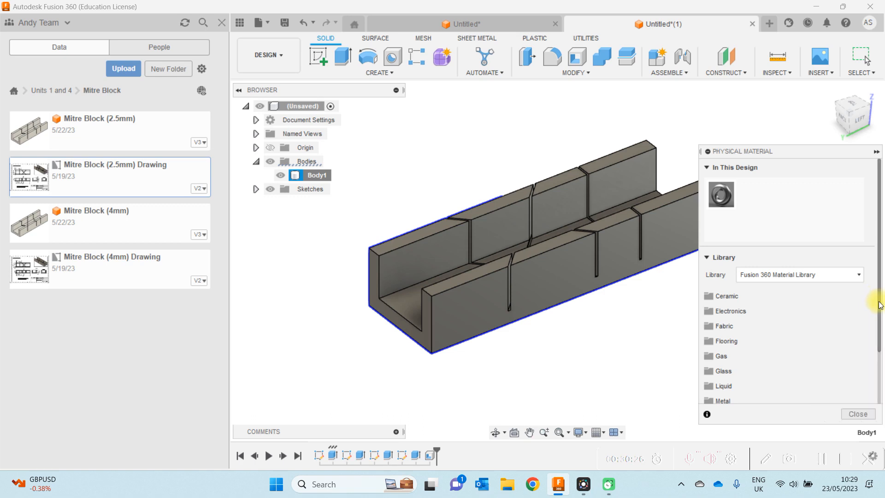
drag(879, 301, 880, 353)
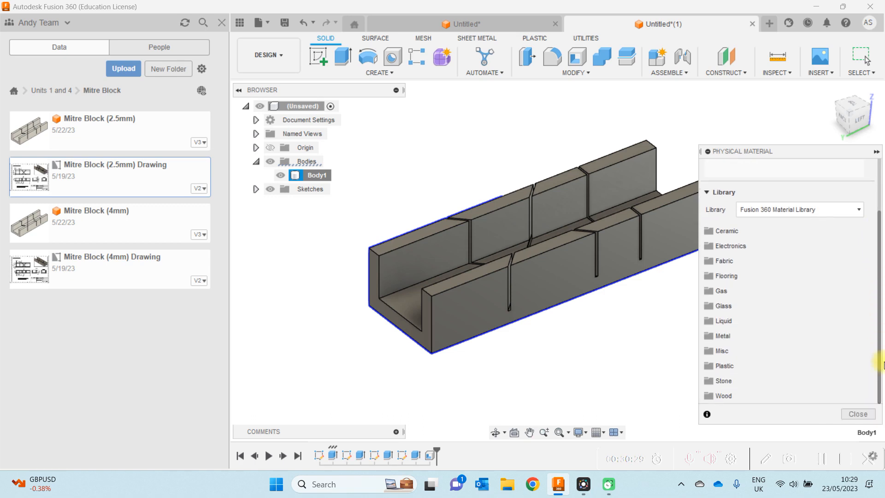
click(773, 366)
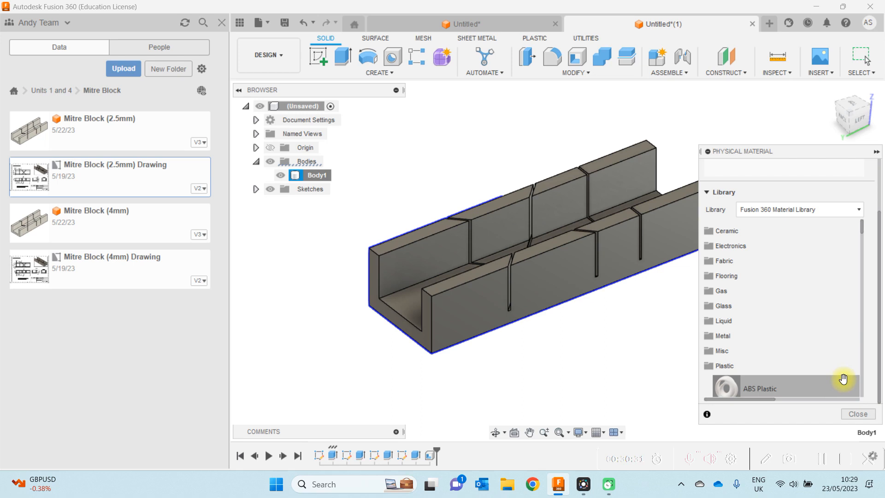
scroll(861, 230, down, 4)
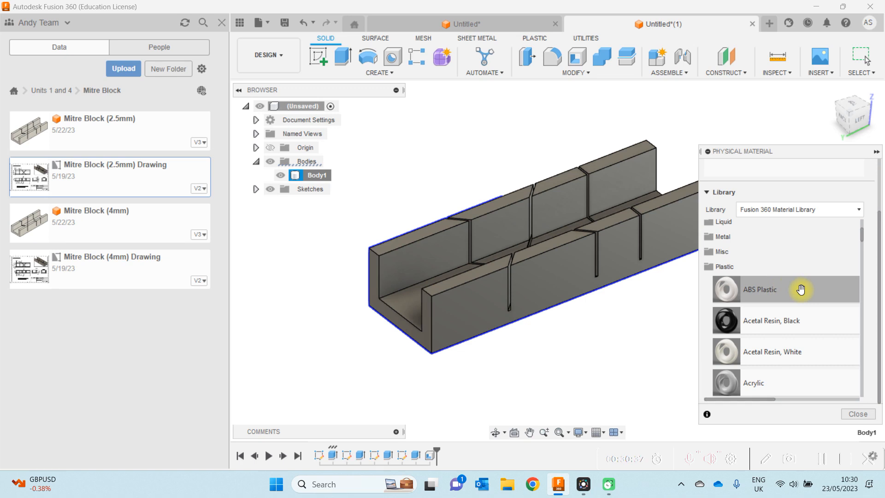
drag(800, 290, 577, 273)
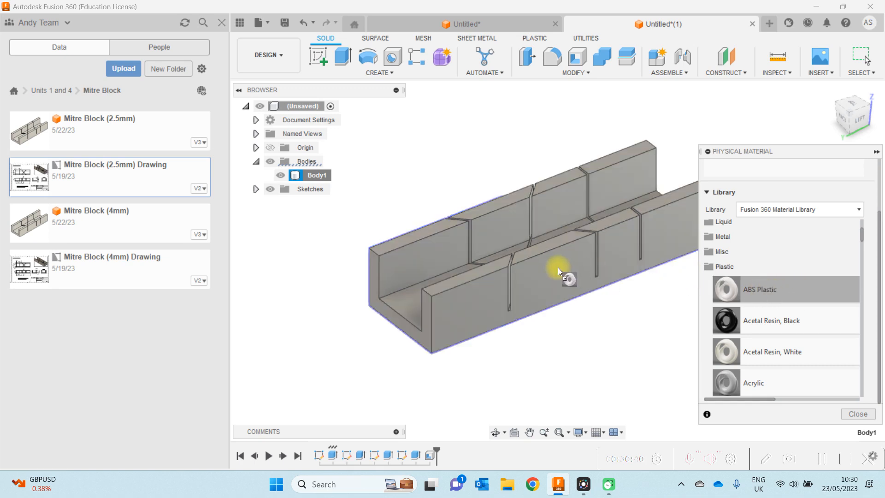
drag(558, 271, 558, 271)
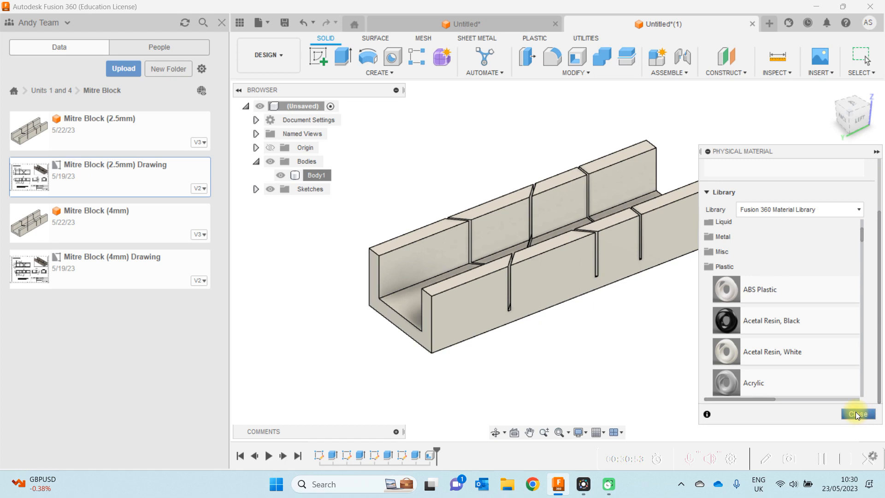
click(855, 414)
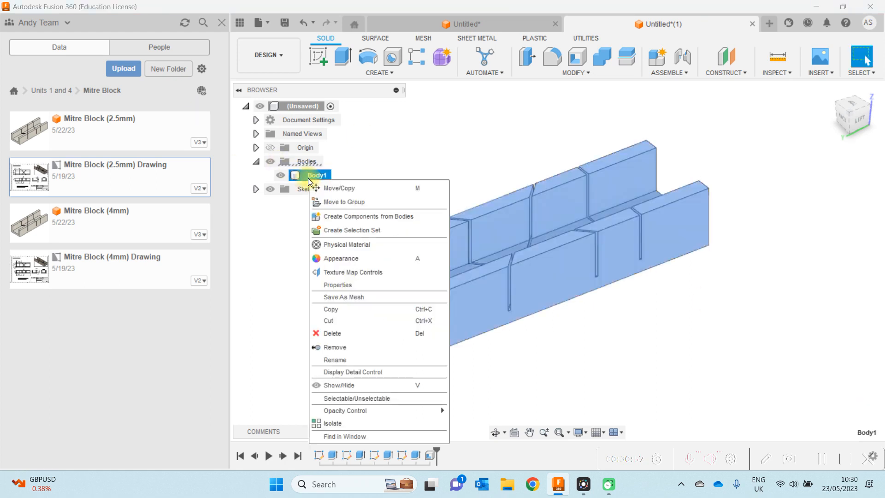
Examine the mitre block body's properties again, checking its mass and physical material, and deselect the body.
click(352, 285)
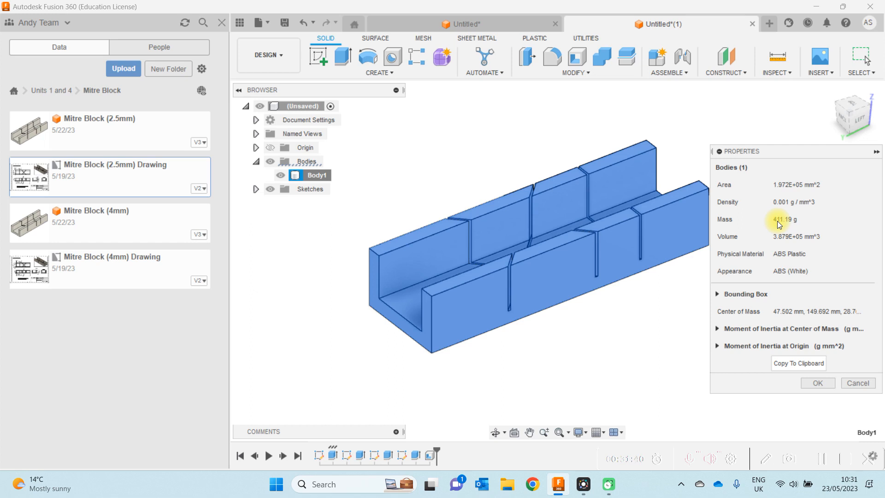
click(848, 387)
click(765, 353)
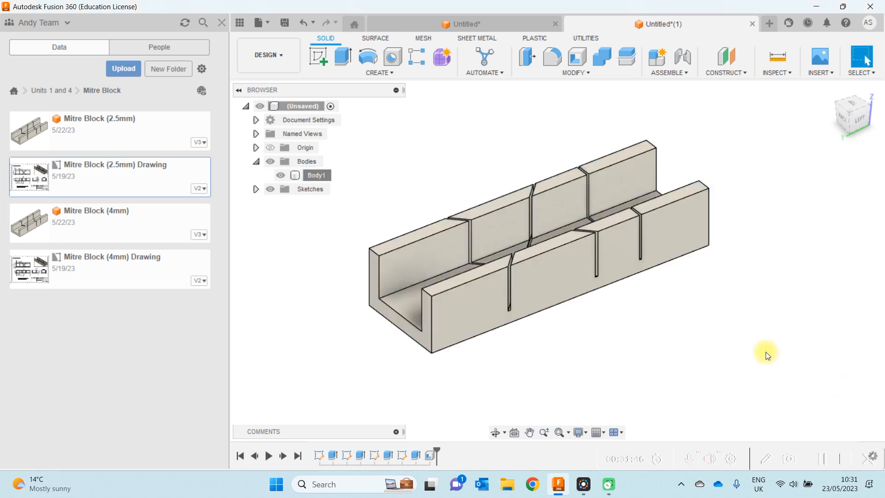